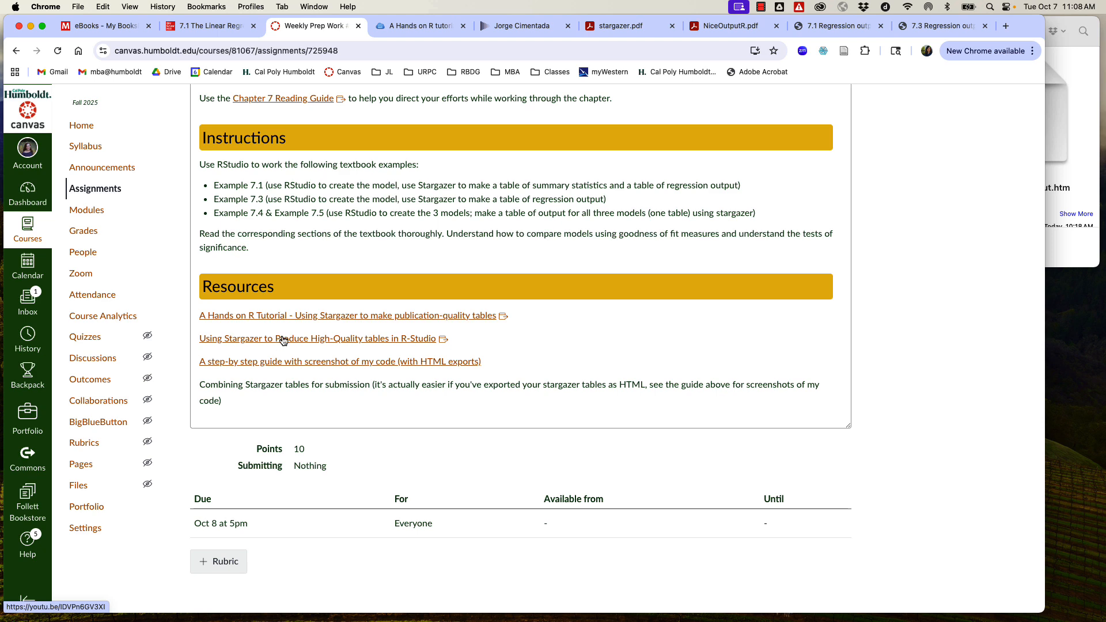
Step: Open the step-by-step guide with HTML exports and review its Stargazer code for Examples 7.1, 7.4 & 7.5 and 7.3
{"action": "left_click_drag", "start_coordinate": [201, 385], "coordinate": [370, 385]}
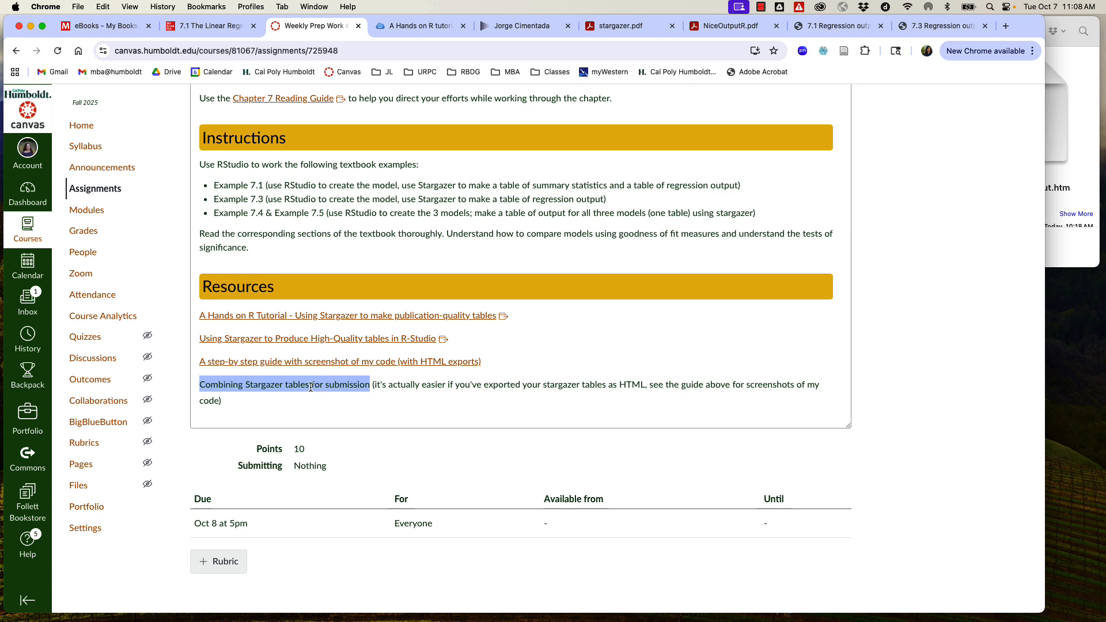
{"action": "left_click", "coordinate": [321, 369]}
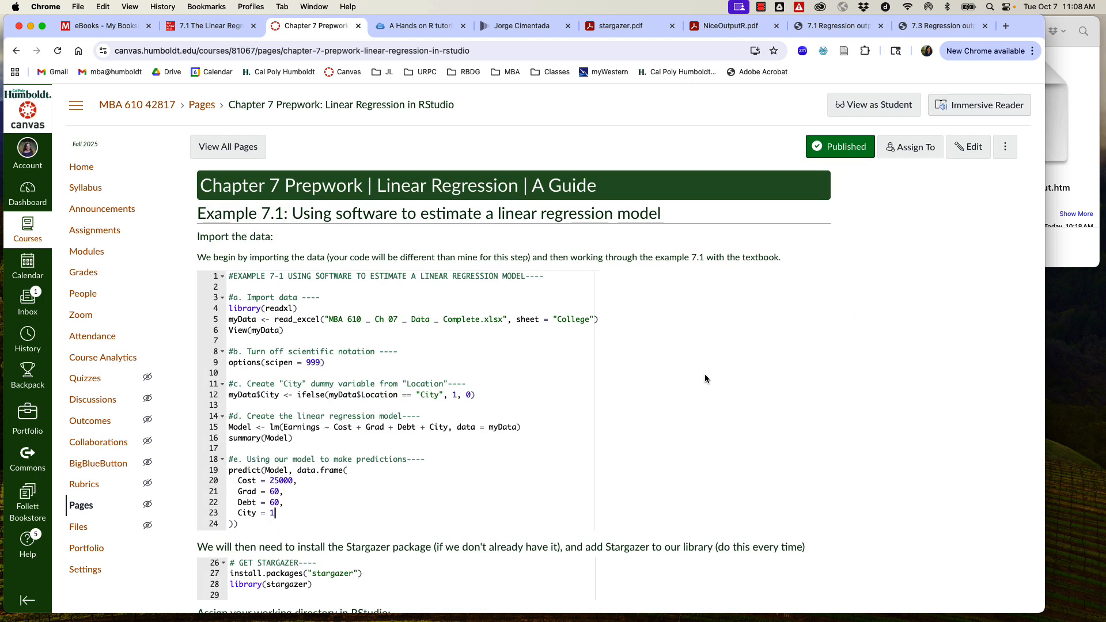
{"action": "scroll", "coordinate": [705, 375], "scroll_direction": "down", "scroll_amount": 5}
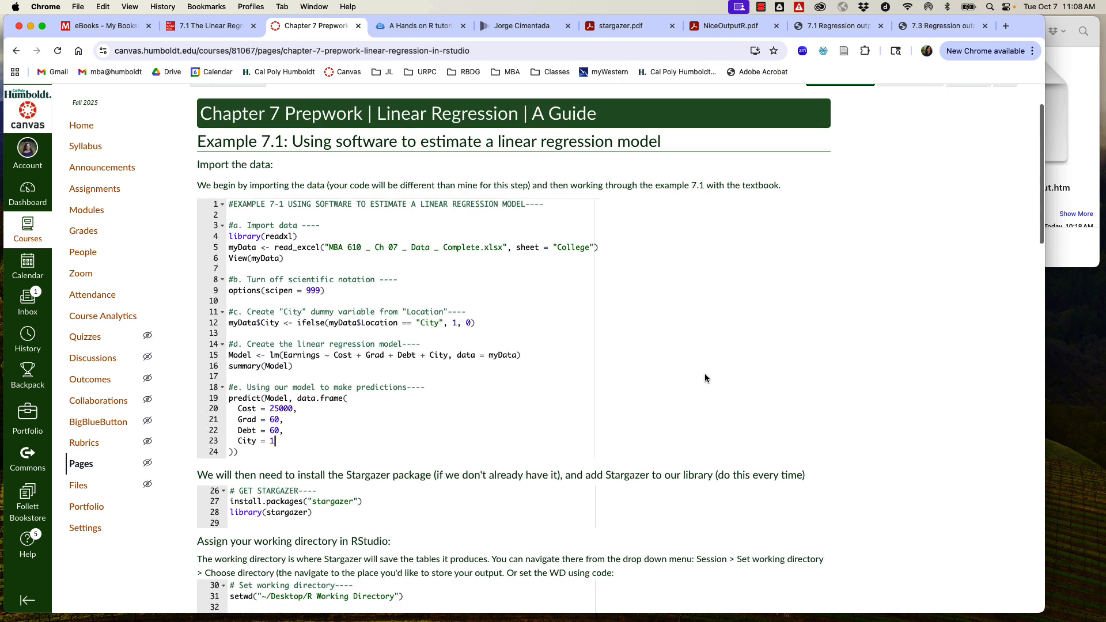
{"action": "scroll", "coordinate": [705, 377], "scroll_direction": "down", "scroll_amount": 9}
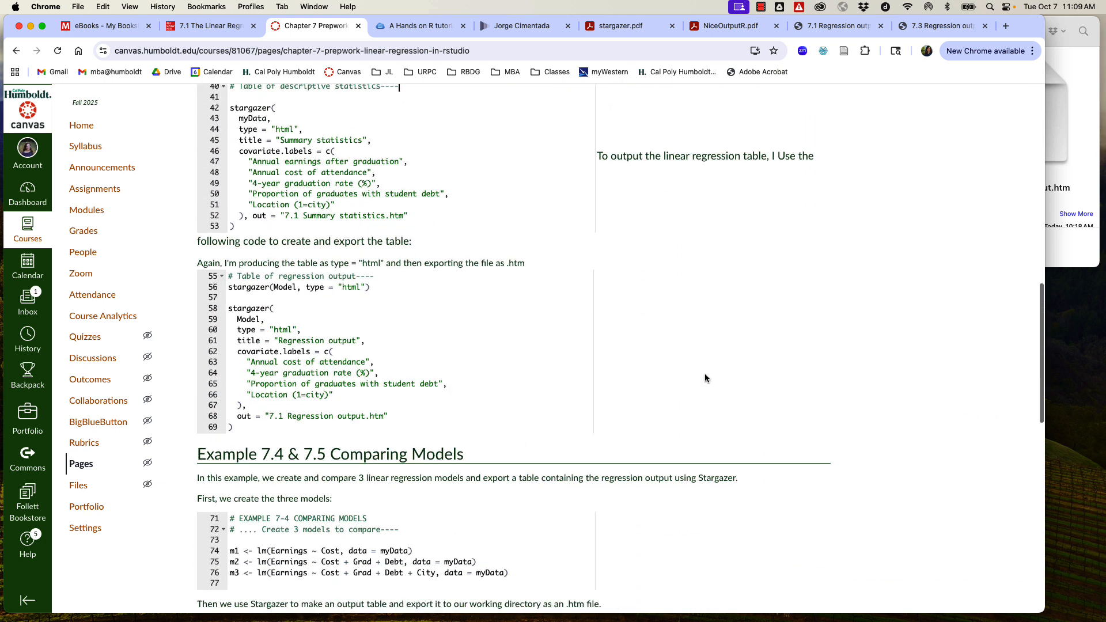
{"action": "scroll", "coordinate": [704, 374], "scroll_direction": "up", "scroll_amount": 1}
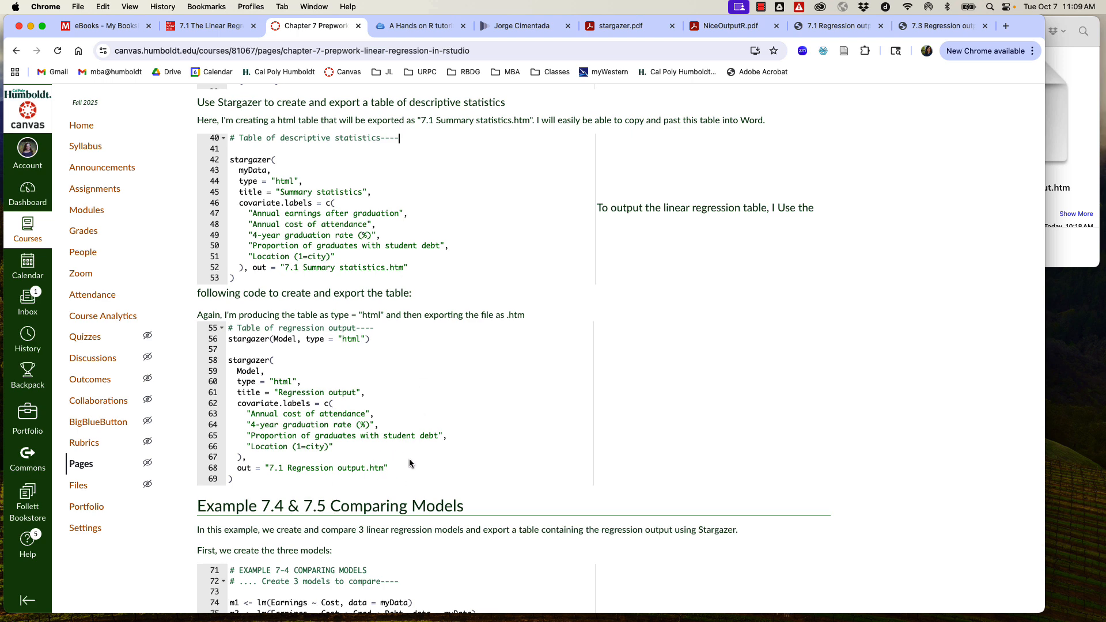
{"action": "scroll", "coordinate": [392, 461], "scroll_direction": "down", "scroll_amount": 6}
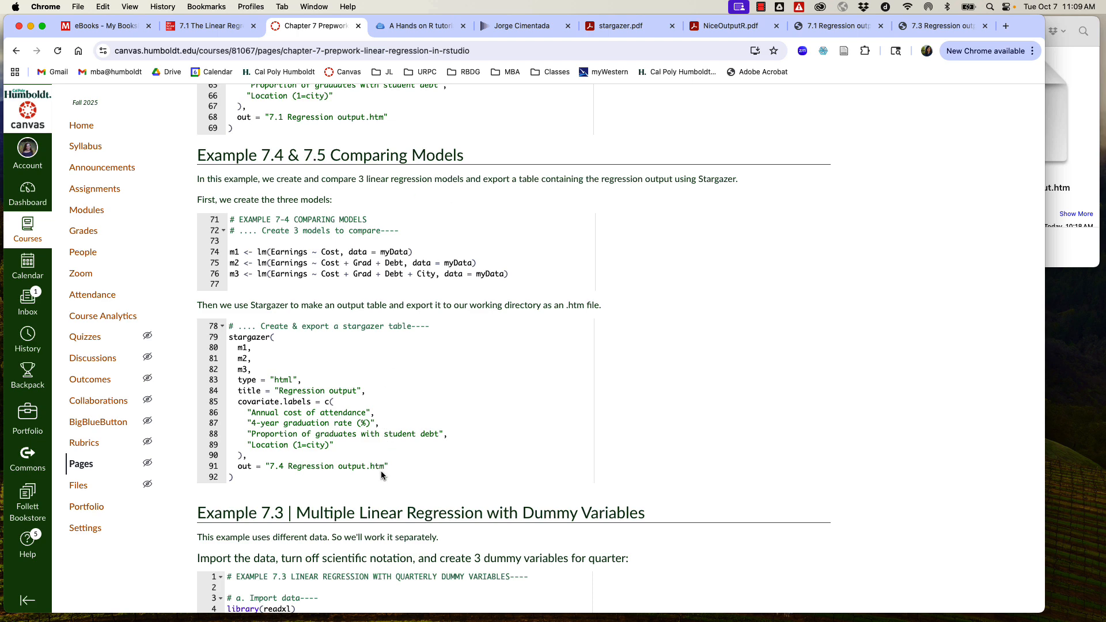
{"action": "scroll", "coordinate": [381, 471], "scroll_direction": "down", "scroll_amount": 7}
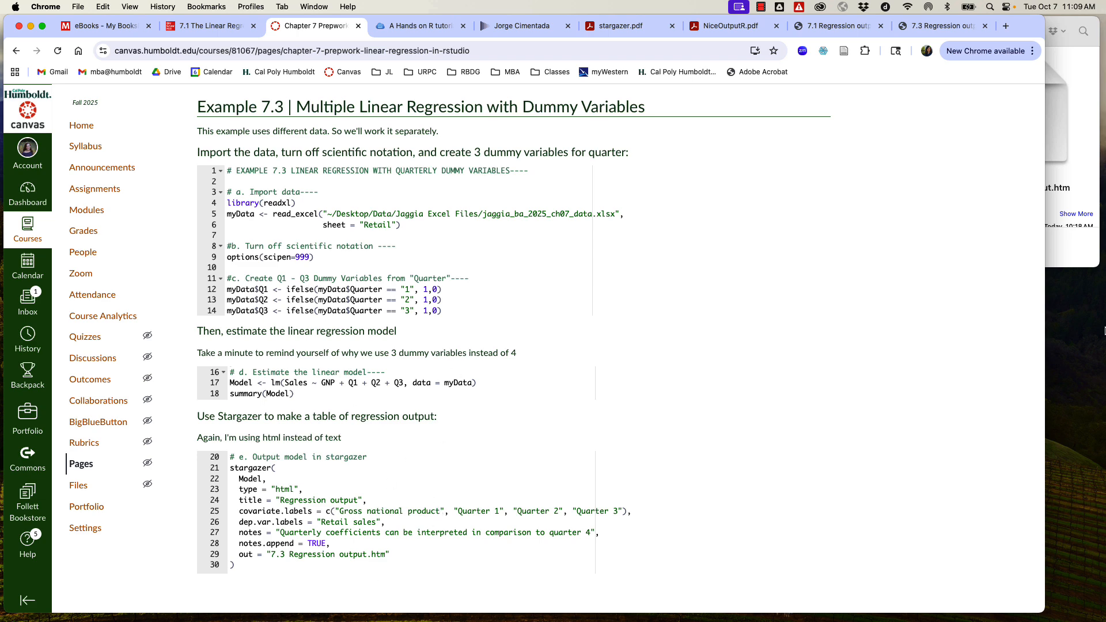
Step: Switch to the blank Word document and add the Heading 1 line "Example 7.1 | Table of summary statistics & regression output"
{"action": "double_click", "coordinate": [1021, 32]}
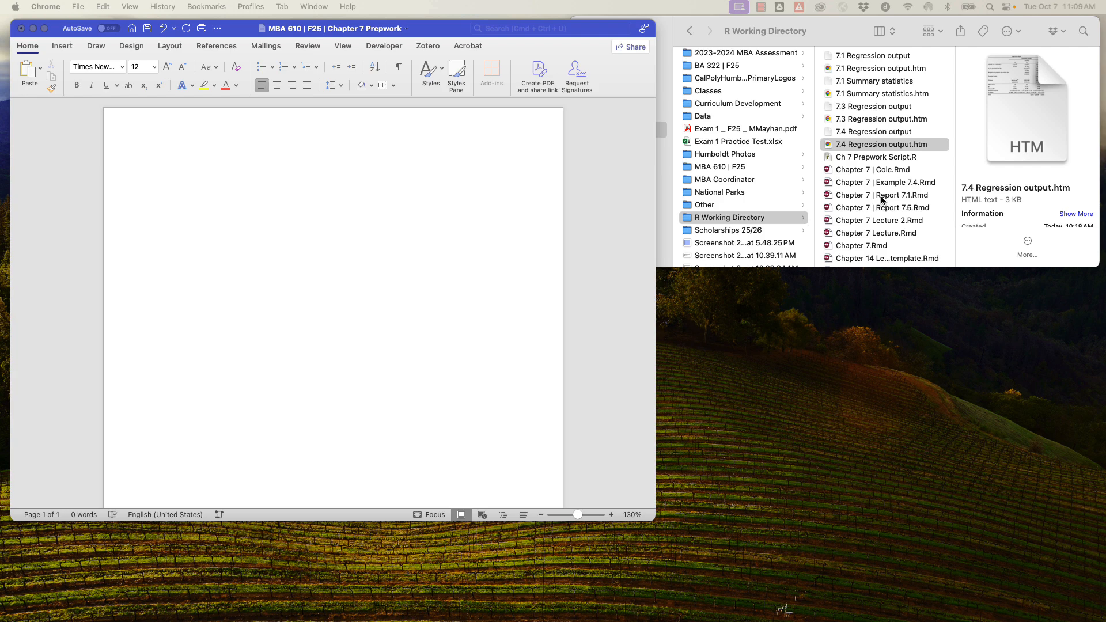
{"action": "left_click", "coordinate": [391, 169]}
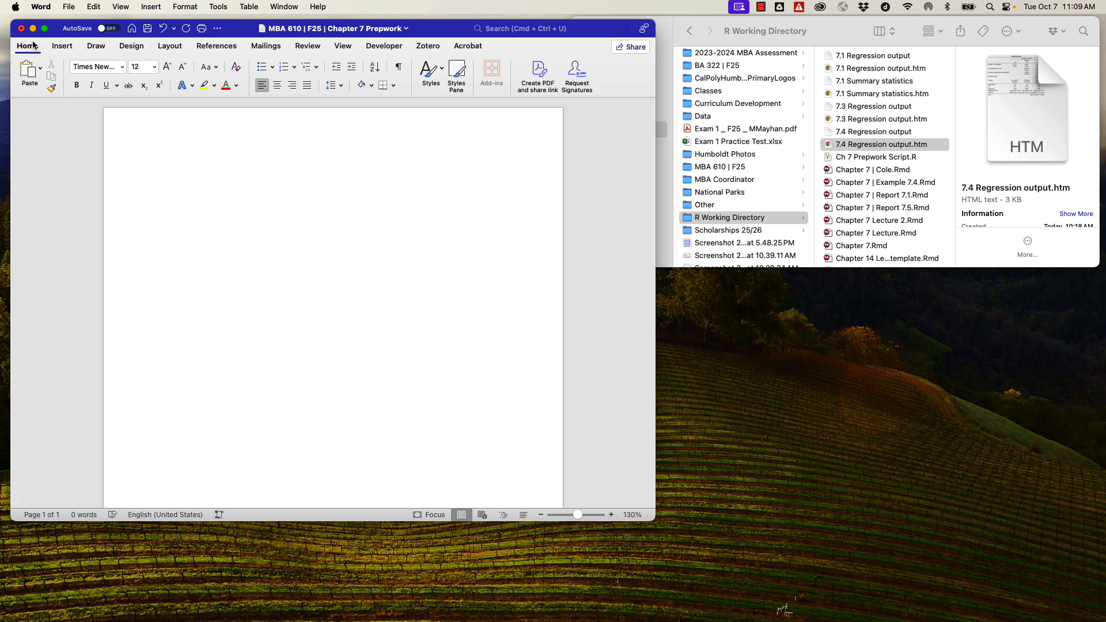
{"action": "left_click", "coordinate": [434, 74]}
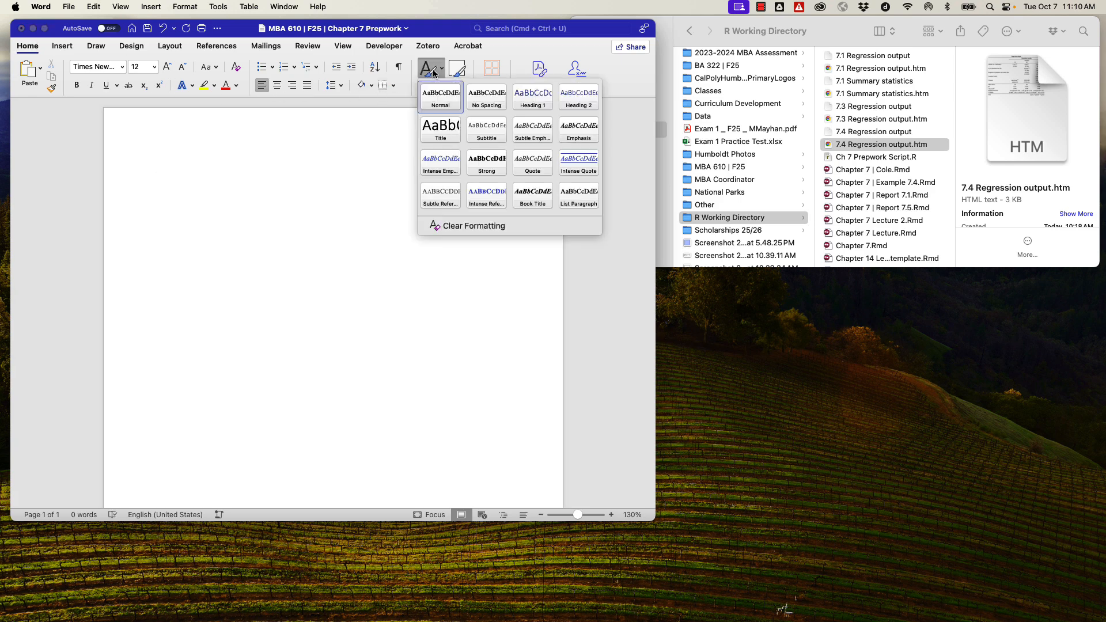
{"action": "left_click", "coordinate": [533, 99]}
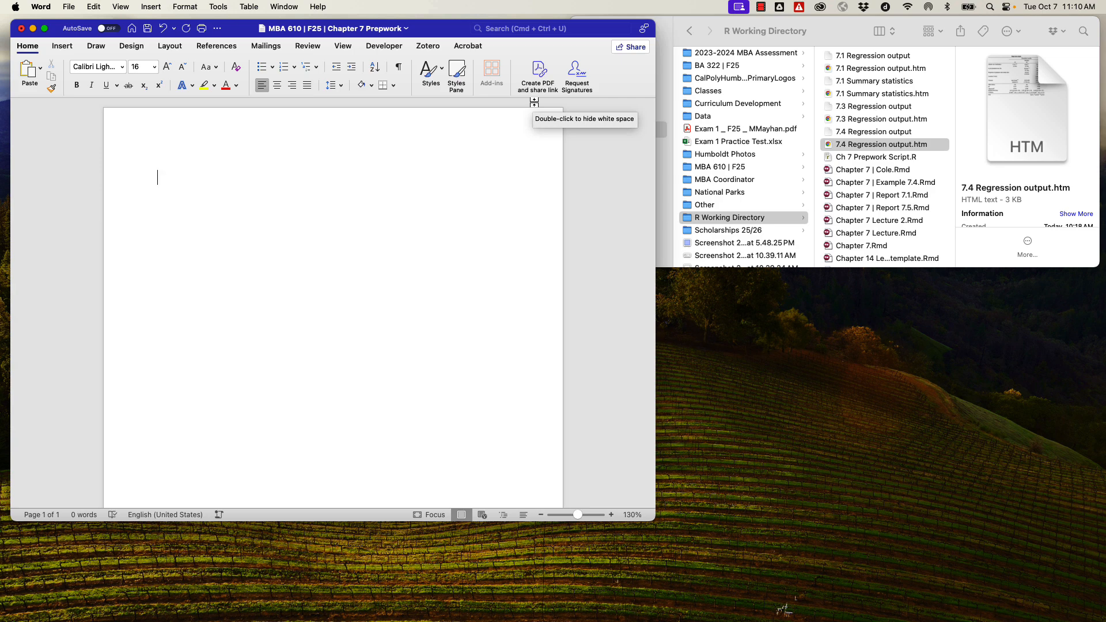
{"action": "type", "text": "Example "}
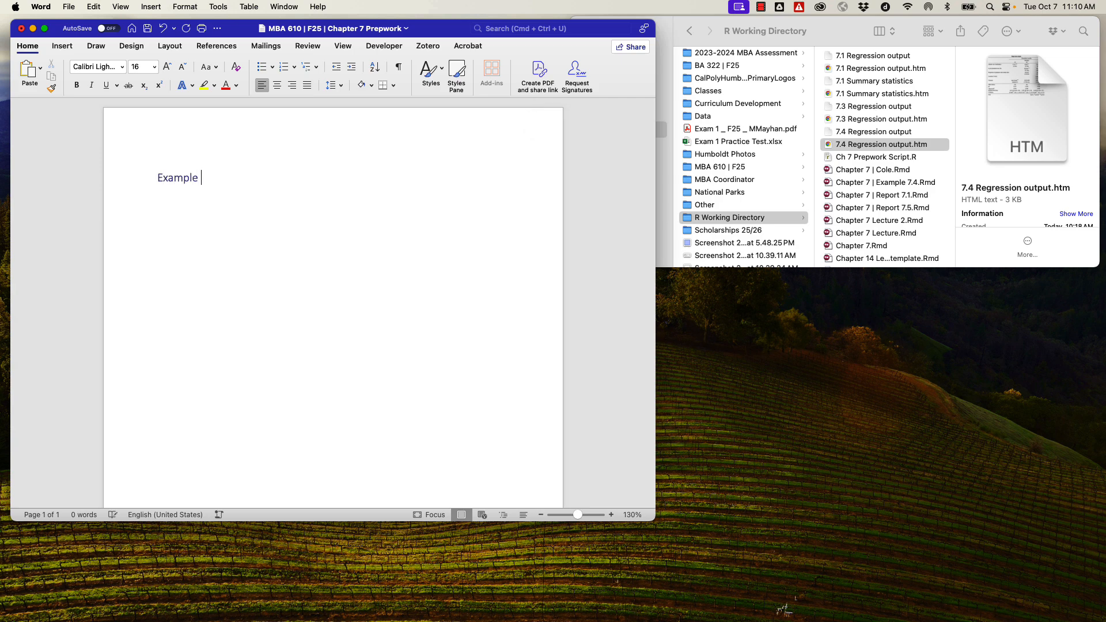
{"action": "type", "text": "7.1 | Table of summary statistics "}
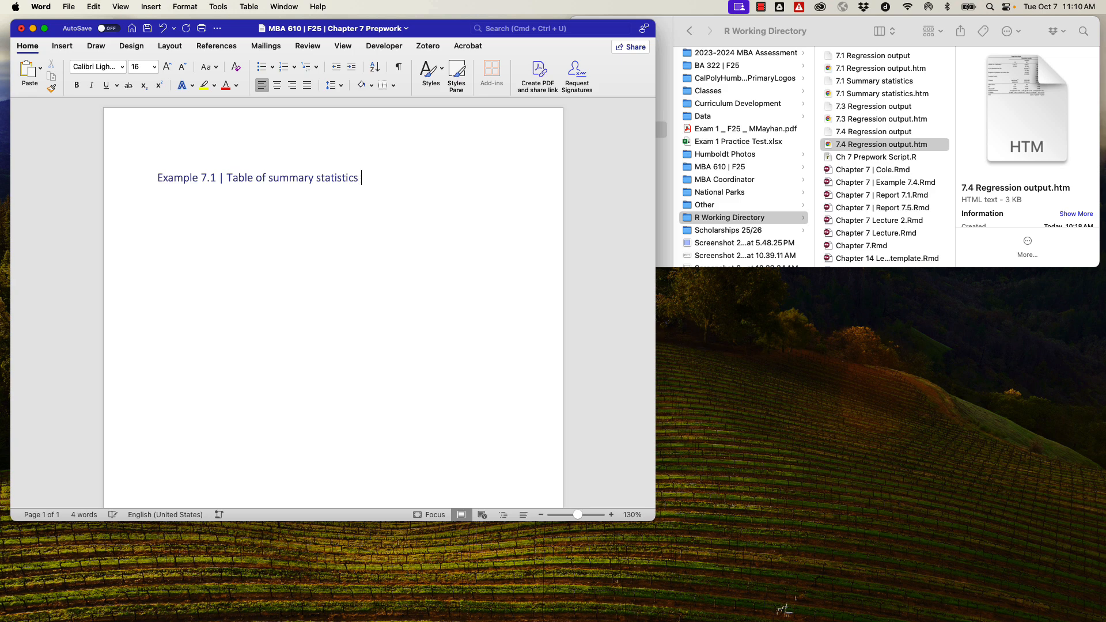
{"action": "type", "text": "& regression output"}
{"action": "key", "text": "Return"}
Step: Add a second Heading 1 line reading "Example 7.3 | Linear regression w/ quarterly dummy variables"
{"action": "left_click", "coordinate": [430, 71]}
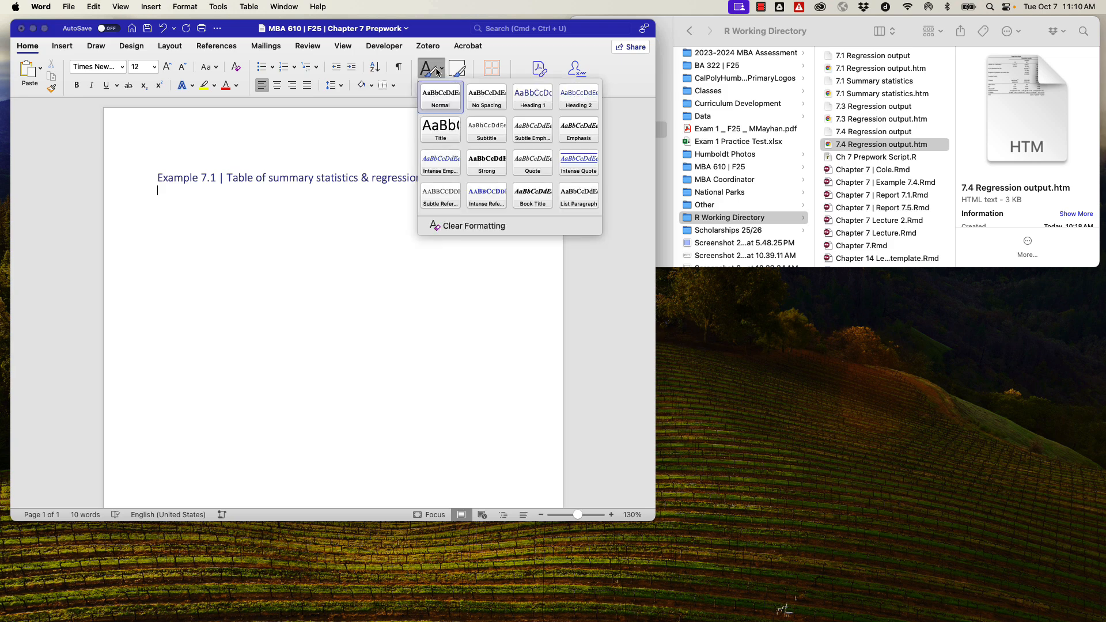
{"action": "left_click", "coordinate": [546, 103]}
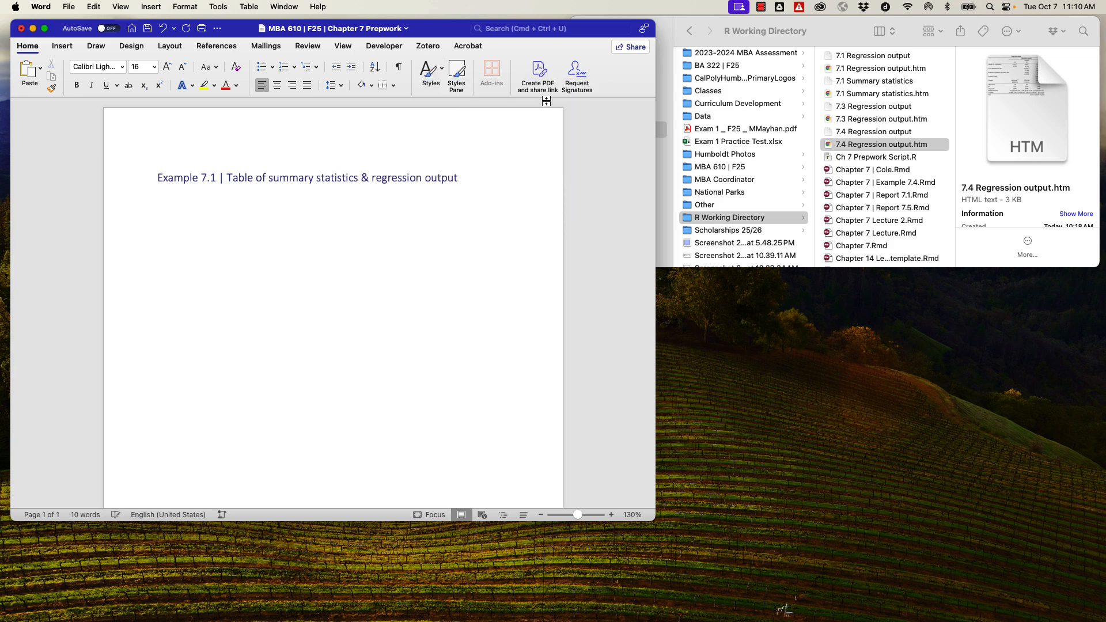
{"action": "type", "text": "Example "}
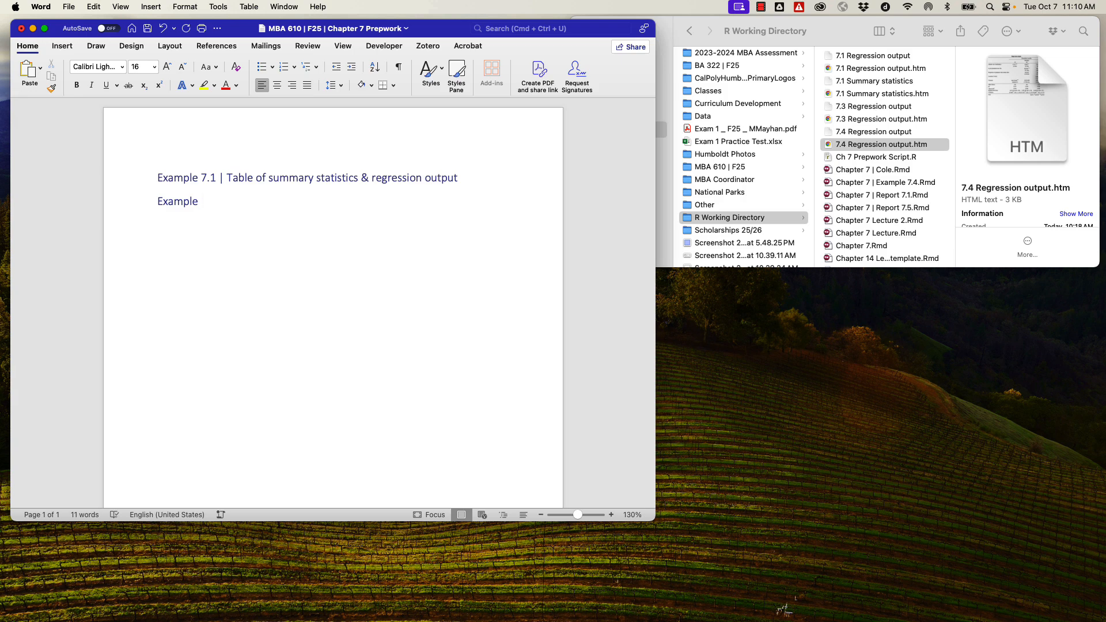
{"action": "type", "text": "7.3 | Linear reg"}
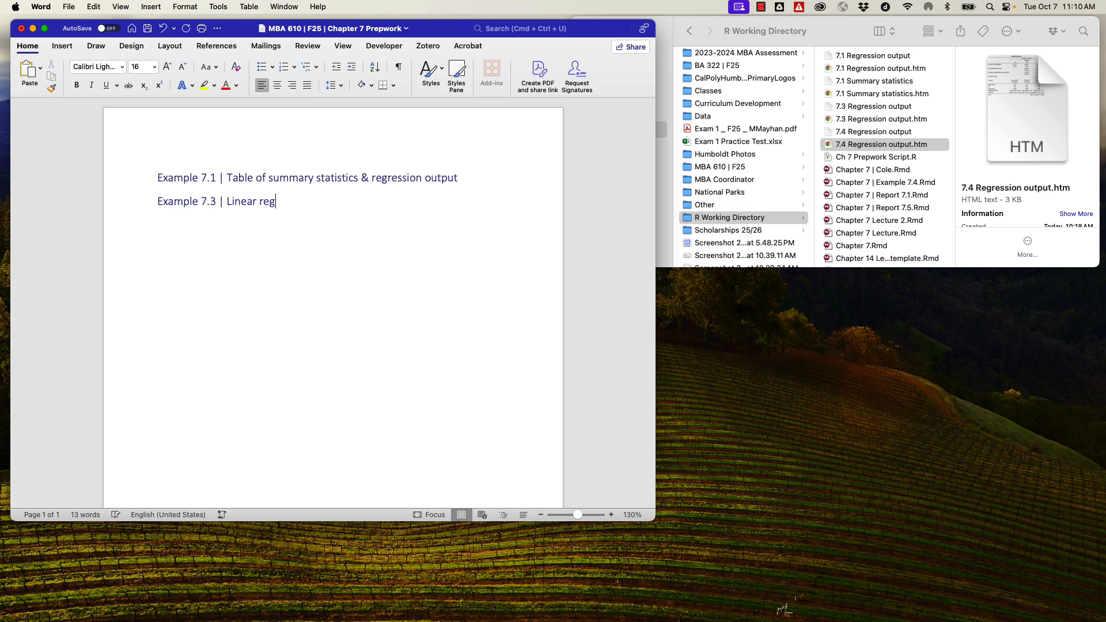
{"action": "type", "text": "ression w/ quarterly dummy variab"}
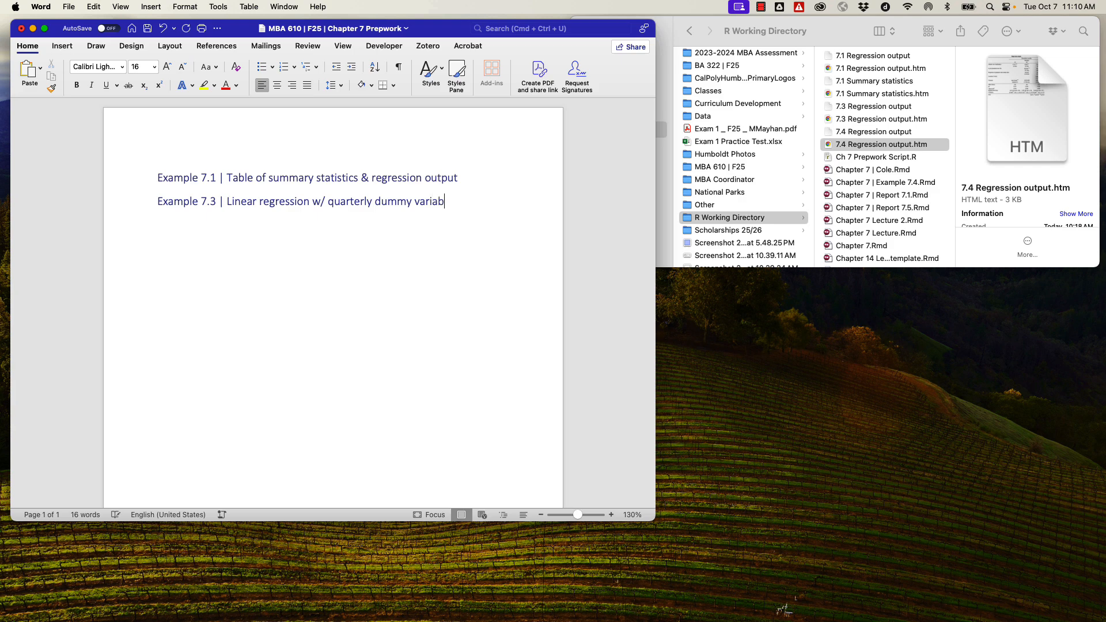
{"action": "type", "text": "les"}
{"action": "key", "text": "Return"}
Step: Add a third Heading 1 line reading "Example 7.4 & 7.5 | Using goodness of fit measures to compare regression models"
{"action": "left_click", "coordinate": [428, 71]}
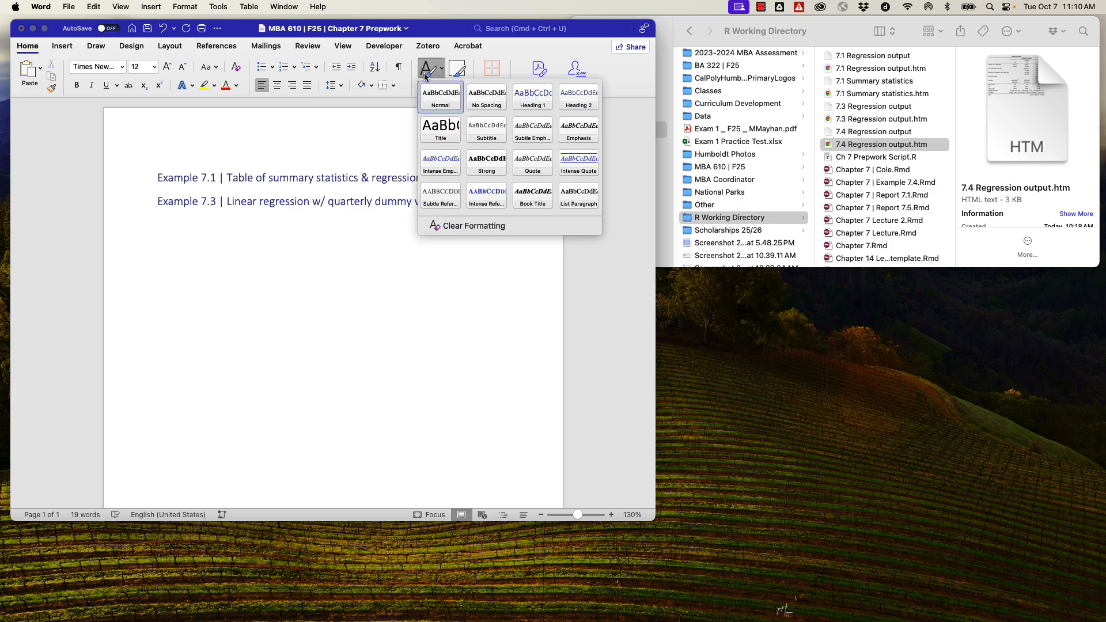
{"action": "left_click", "coordinate": [575, 102]}
{"action": "type", "text": "Example "}
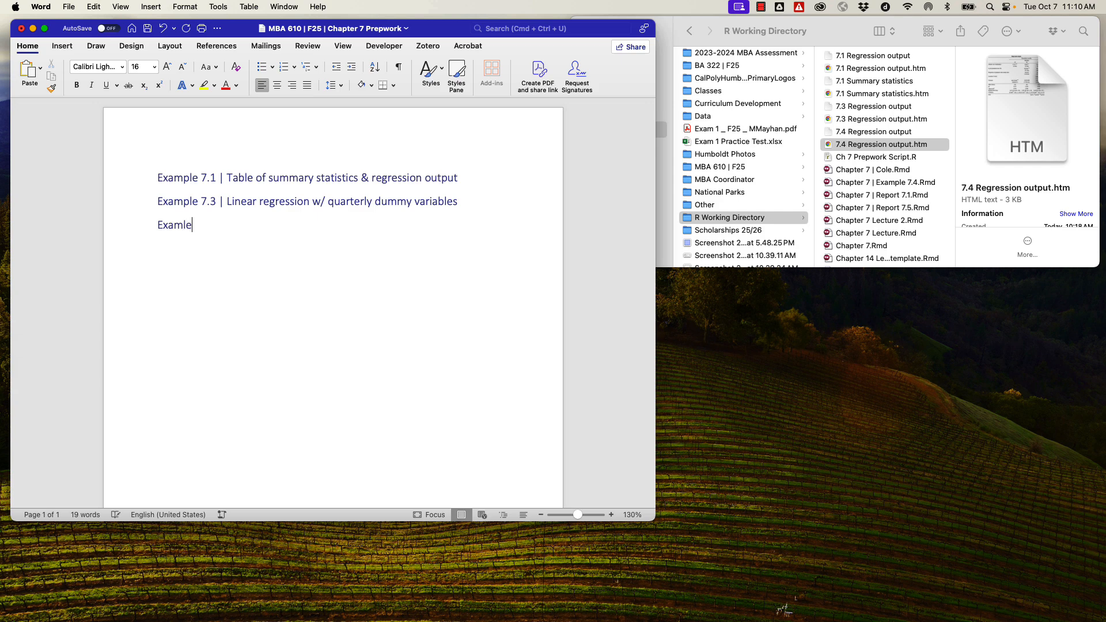
{"action": "type", "text": "7."}
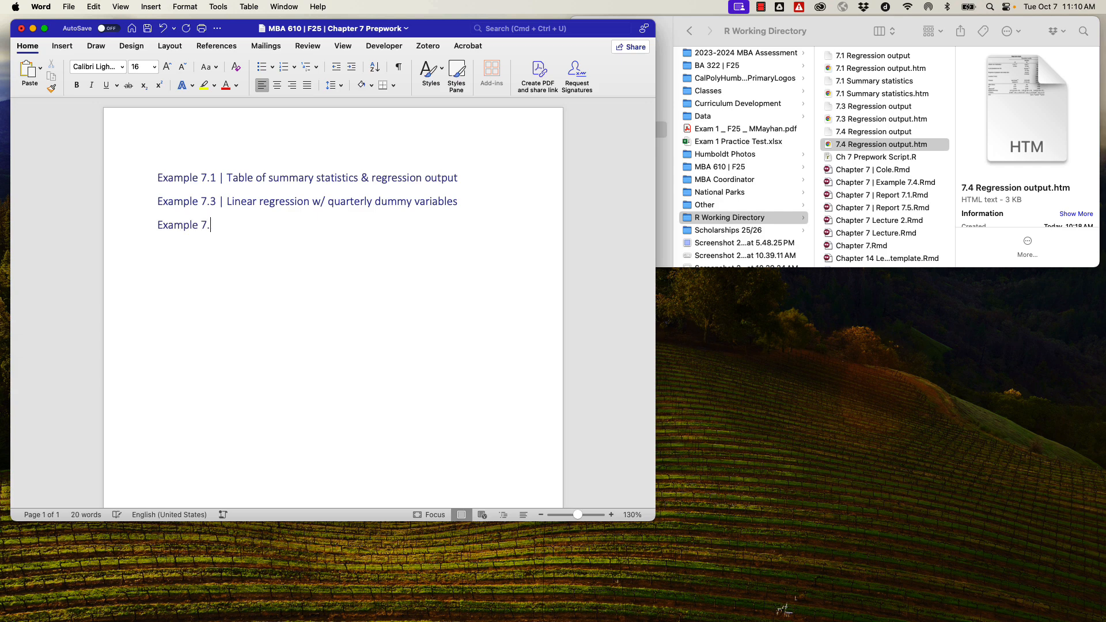
{"action": "type", "text": "4 & 7.5 | Using goodnes"}
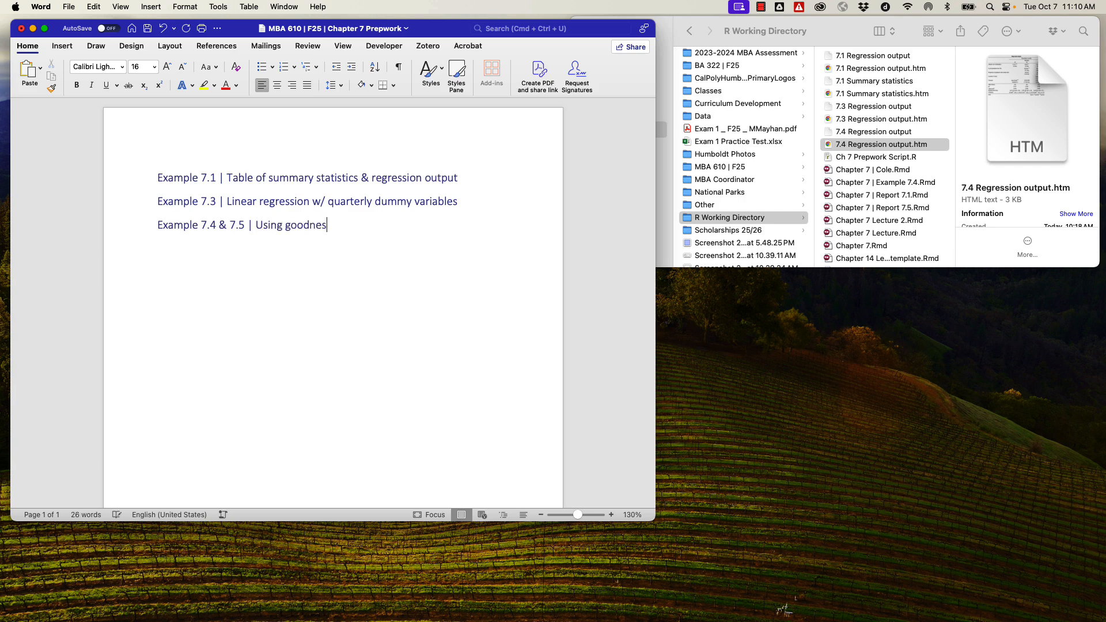
{"action": "type", "text": "s of fit measures to compare "}
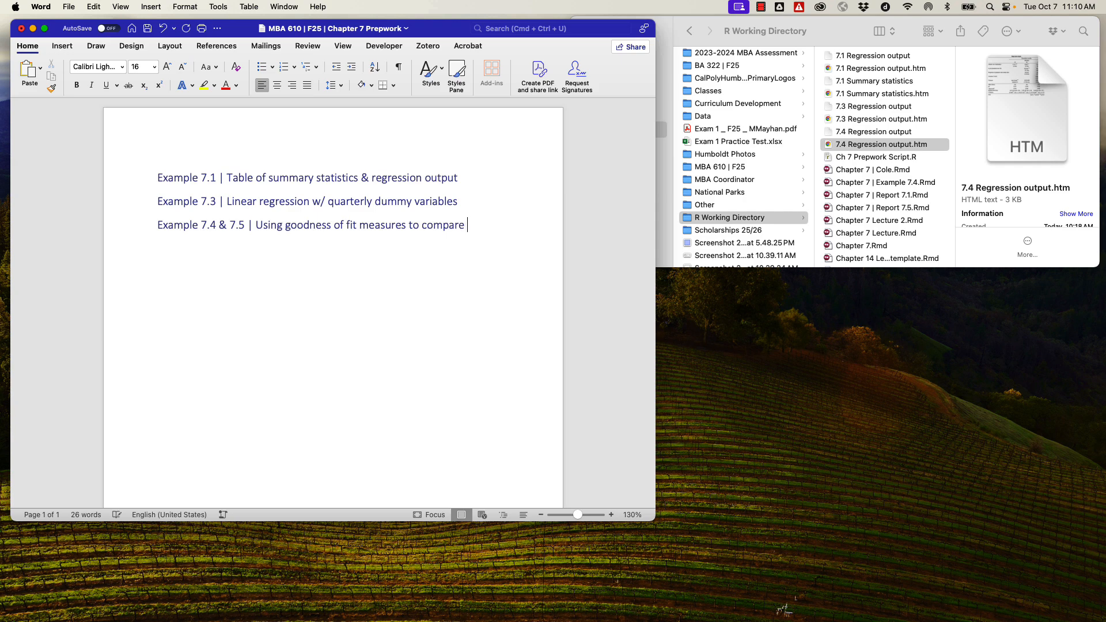
{"action": "type", "text": "regression models"}
Step: Insert two blank lines below each of the Example 7.1 and Example 7.3 headings
{"action": "left_click", "coordinate": [475, 177]}
{"action": "key", "text": "Return"}
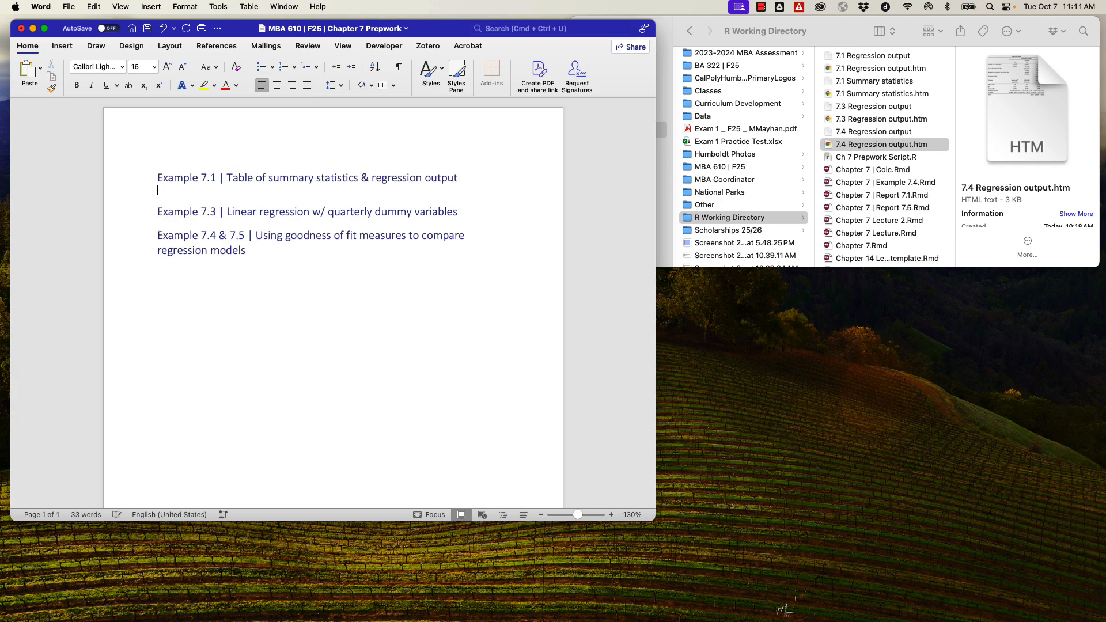
{"action": "left_click", "coordinate": [476, 219]}
{"action": "key", "text": "Return"}
{"action": "key", "text": "Return"}
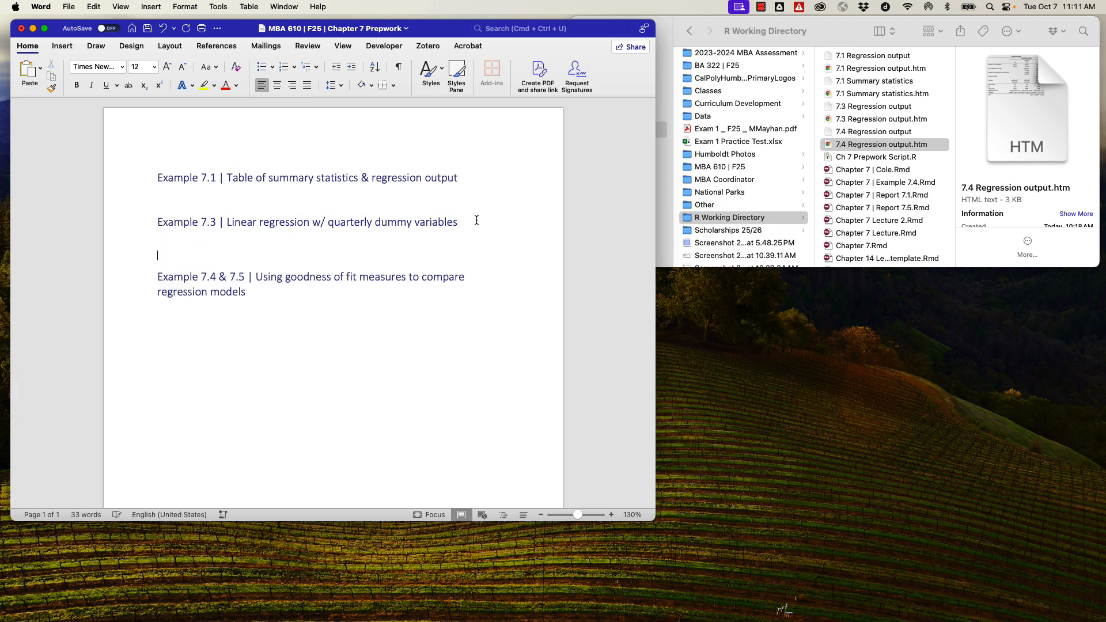
{"action": "left_click", "coordinate": [413, 202]}
{"action": "key", "text": "Return"}
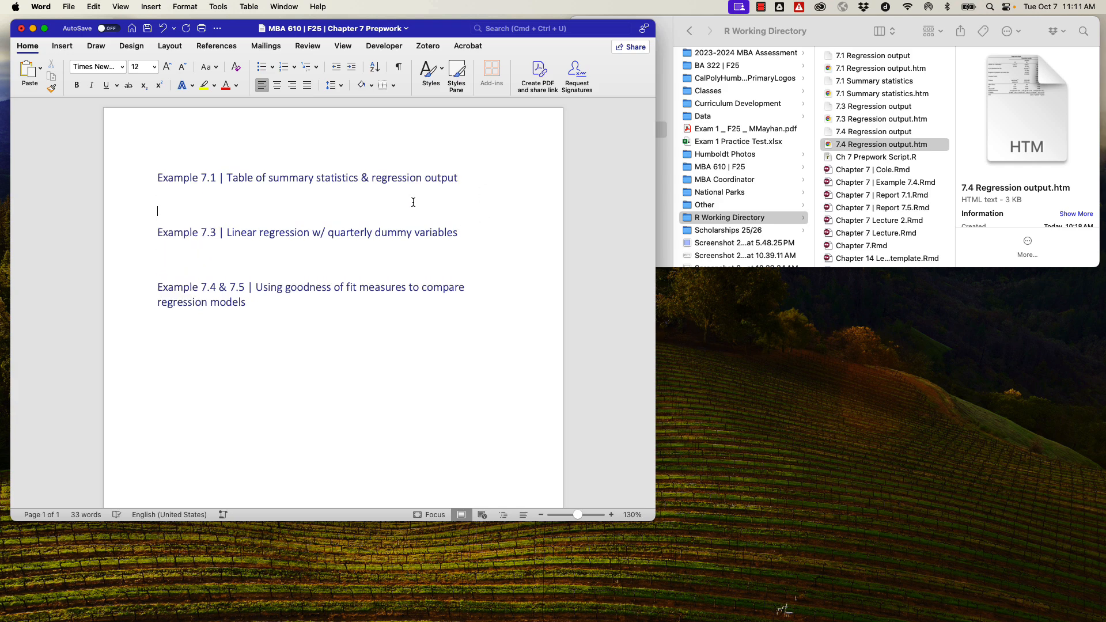
{"action": "left_click", "coordinate": [402, 385]}
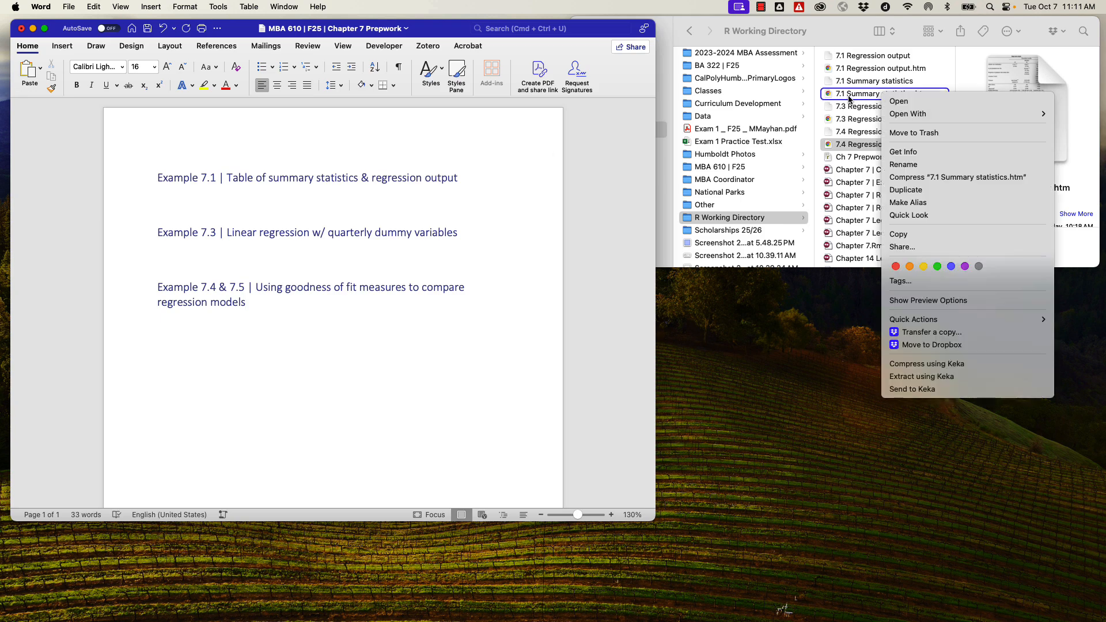
Step: Open "7.1 Summary statistics.htm" from the R Working Directory in Microsoft Word and set its entire contents to font size 9
{"action": "mouse_move", "coordinate": [887, 114]}
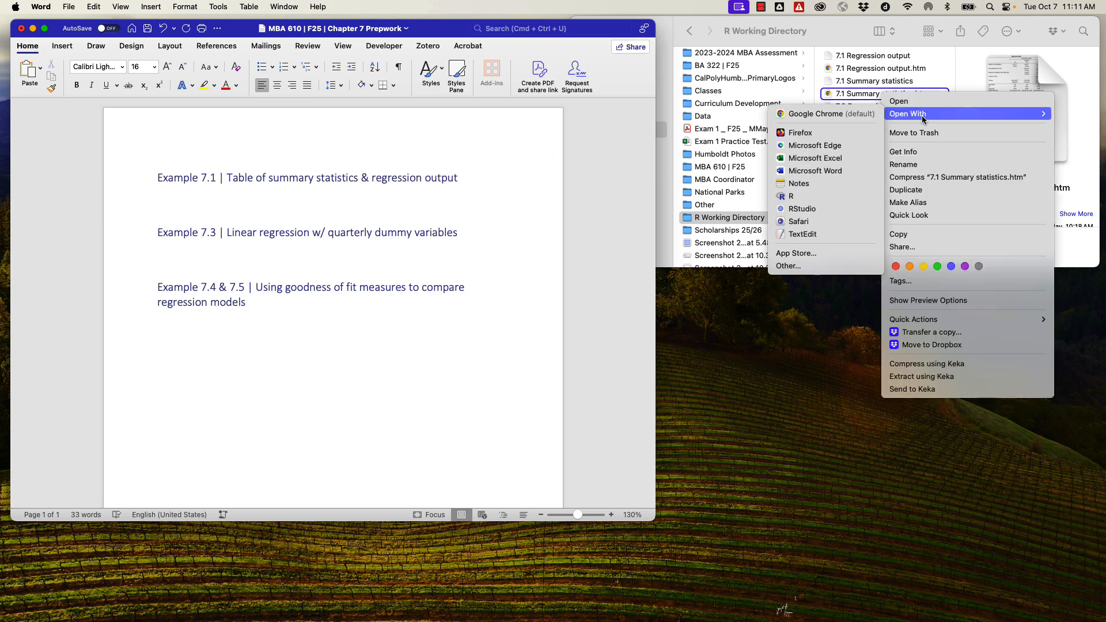
{"action": "left_click", "coordinate": [818, 171]}
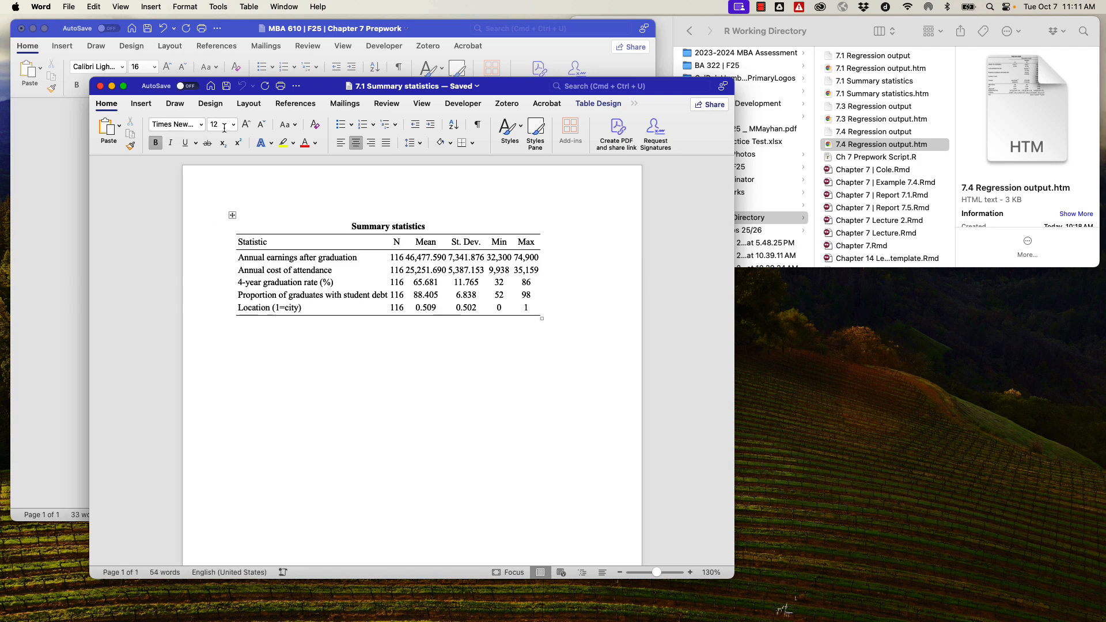
{"action": "left_click", "coordinate": [343, 400]}
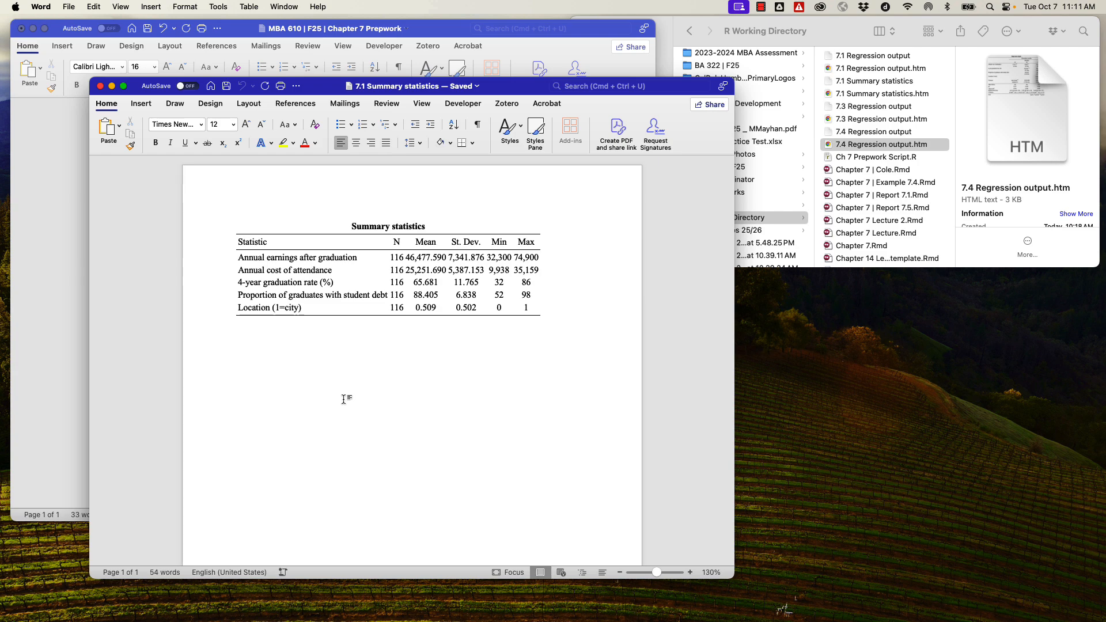
{"action": "key", "text": "super+a"}
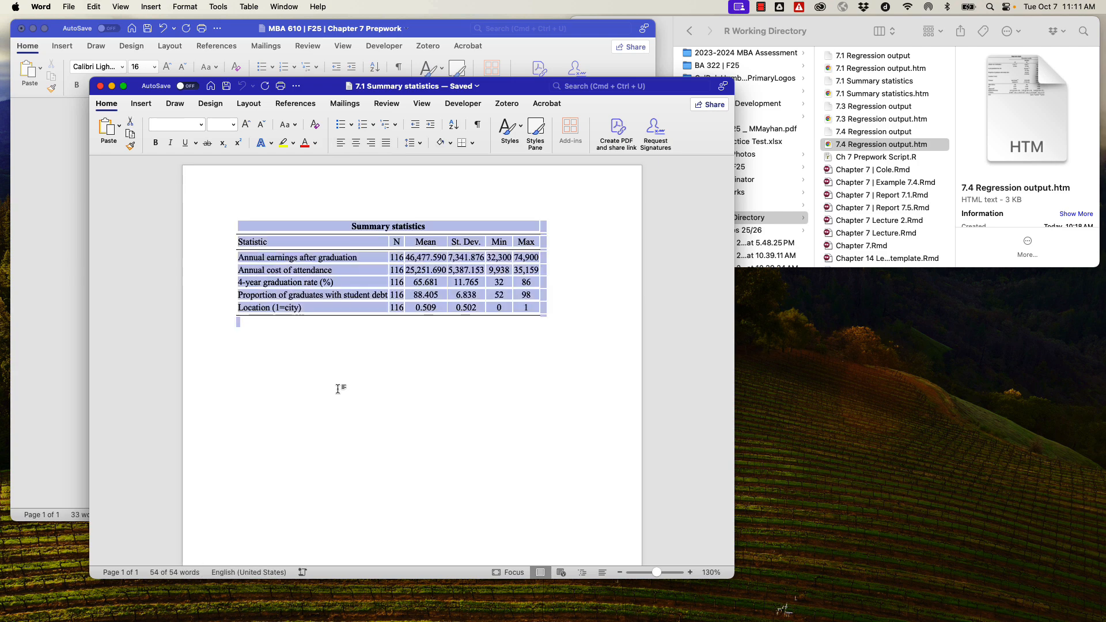
{"action": "left_click", "coordinate": [233, 125]}
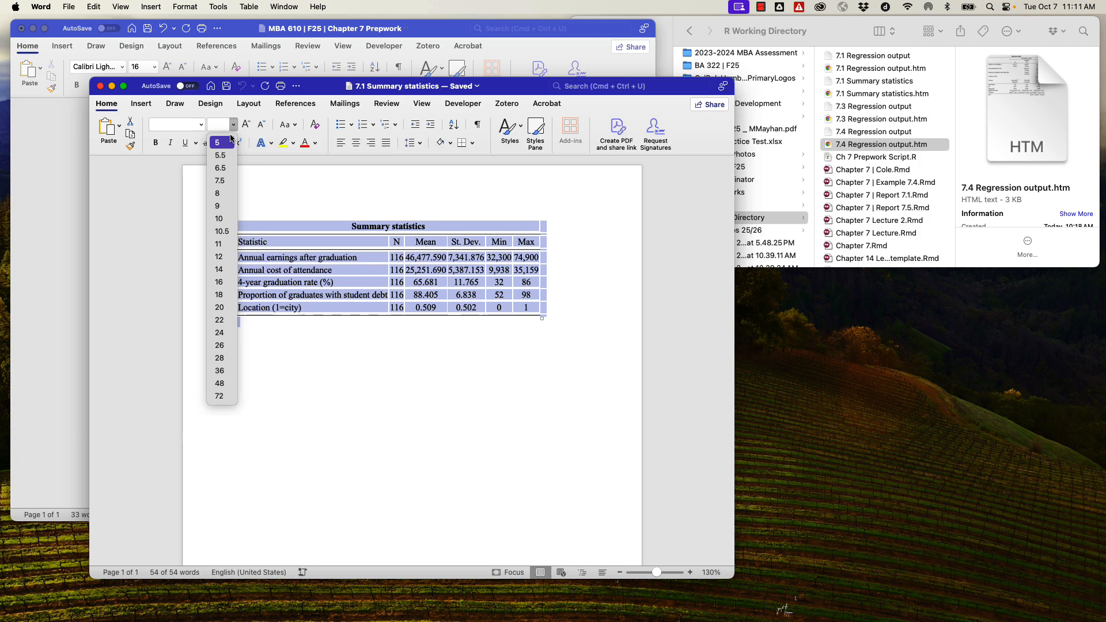
{"action": "left_click", "coordinate": [218, 206]}
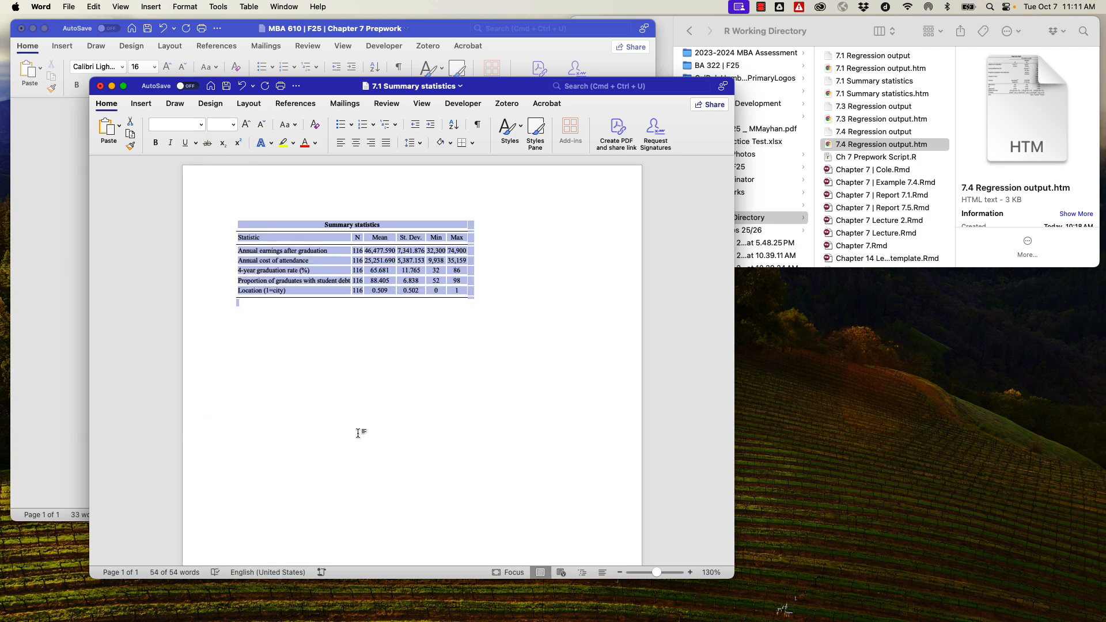
Step: Copy the resized summary statistics table into the Chapter 7 Prepwork document, directly below the Example 7.1 heading
{"action": "left_click", "coordinate": [69, 344]}
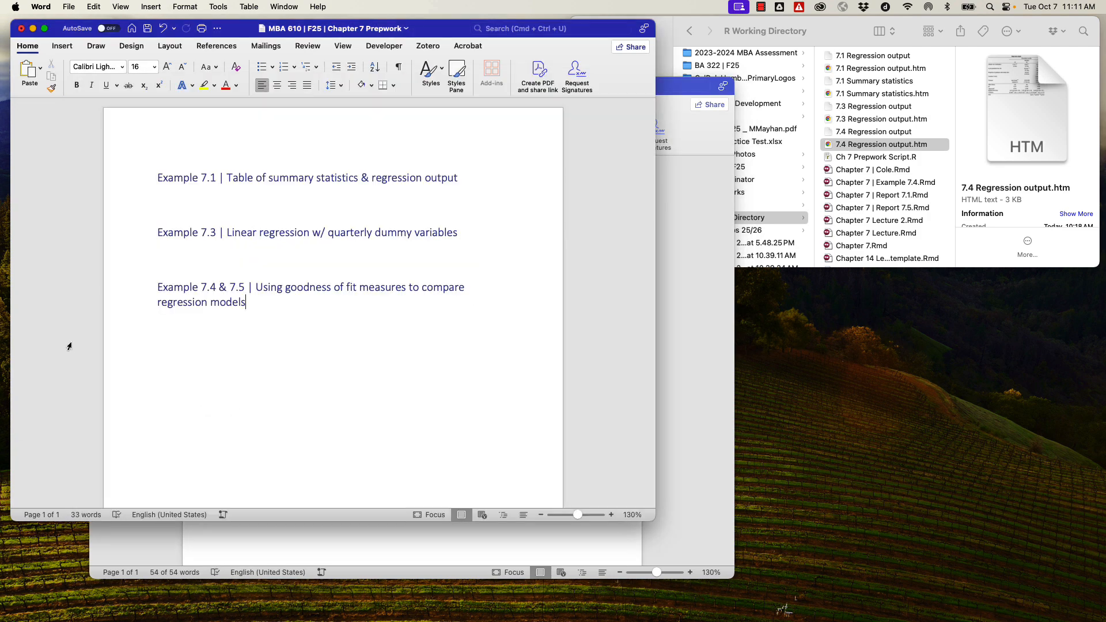
{"action": "left_click", "coordinate": [168, 195]}
{"action": "type", "text": "Summary statistics Statistic\tN\tMean\tSt. Dev.\tMin\tMax Annual earnings after graduation\t116\t46,477.590\t7,341.876\t32,300\t74,900 Annual cost of attendance\t116\t25,151.690\t5,387.153\t9,938\t35,159 4-year graduation rate (%)\t116\t65.681\t11.765\t32\t86 Proportion of graduates with student debt\t116\t88.405\t6.838\t52\t98 Location (1=city)\t116\t0.509\t0.502\t0\t1"}
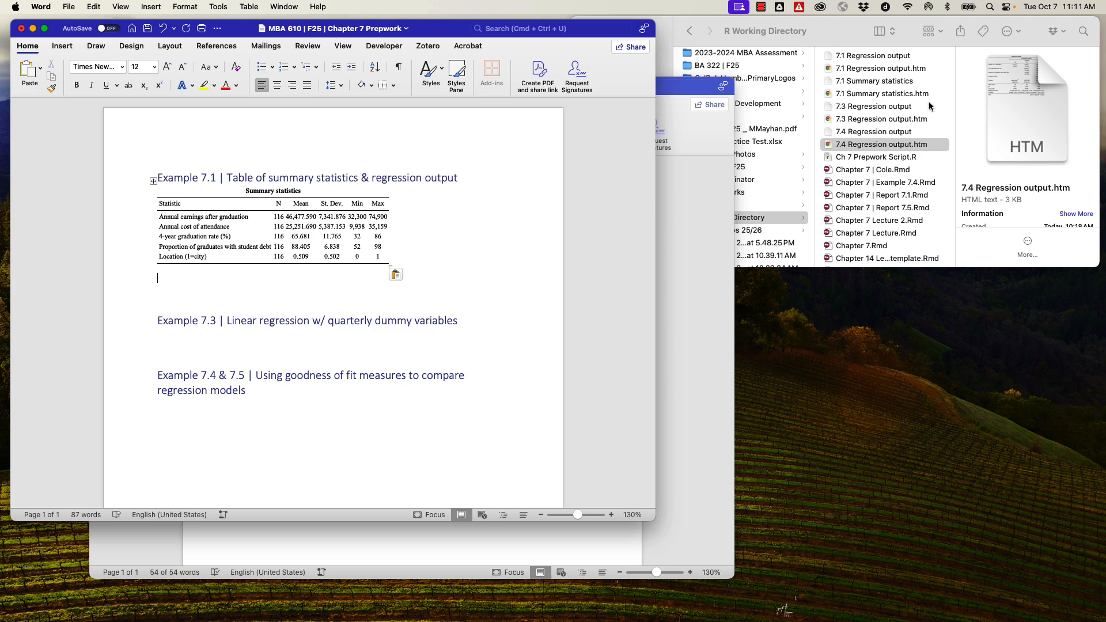
Step: Open "7.1 Regression output.htm" from the R Working Directory in Microsoft Word and set its entire contents to font size 9
{"action": "left_click", "coordinate": [884, 74]}
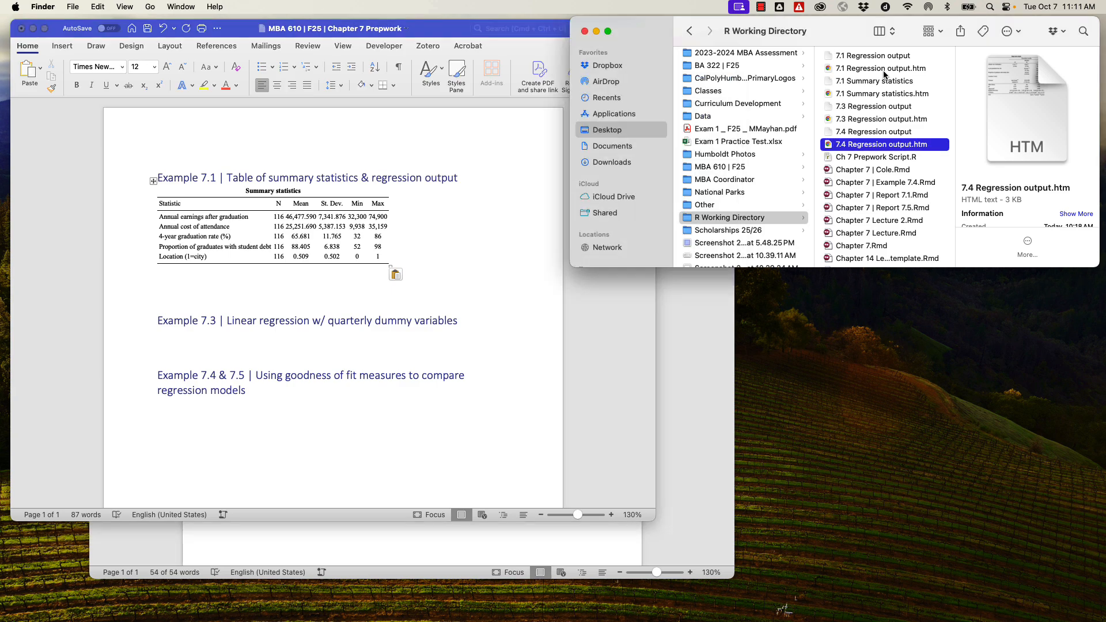
{"action": "left_click", "coordinate": [884, 69]}
{"action": "right_click", "coordinate": [884, 69]}
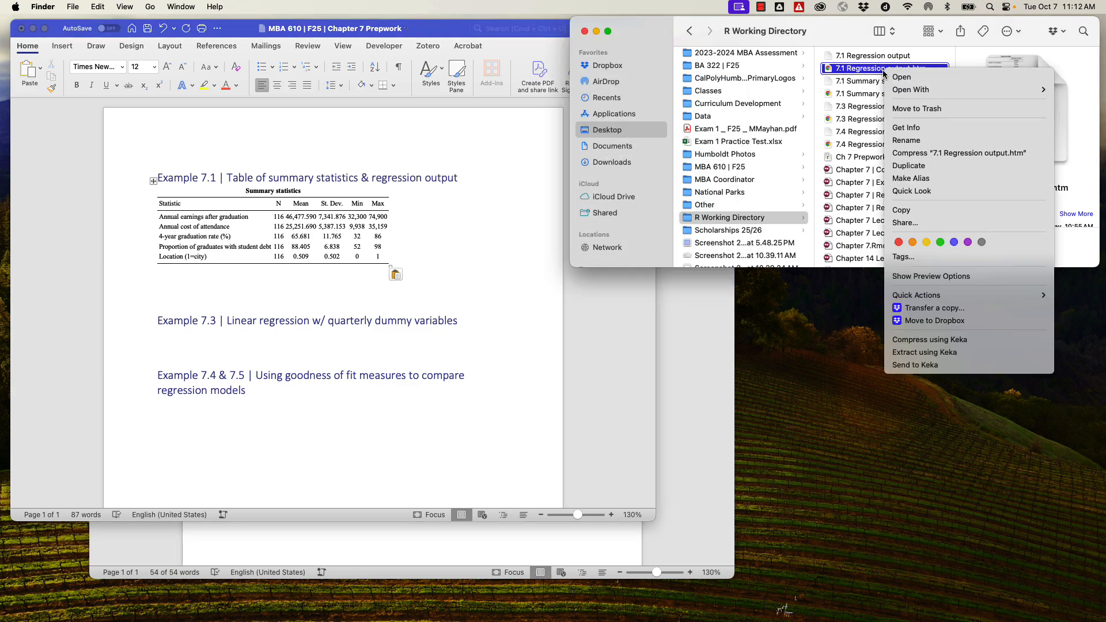
{"action": "mouse_move", "coordinate": [906, 90]}
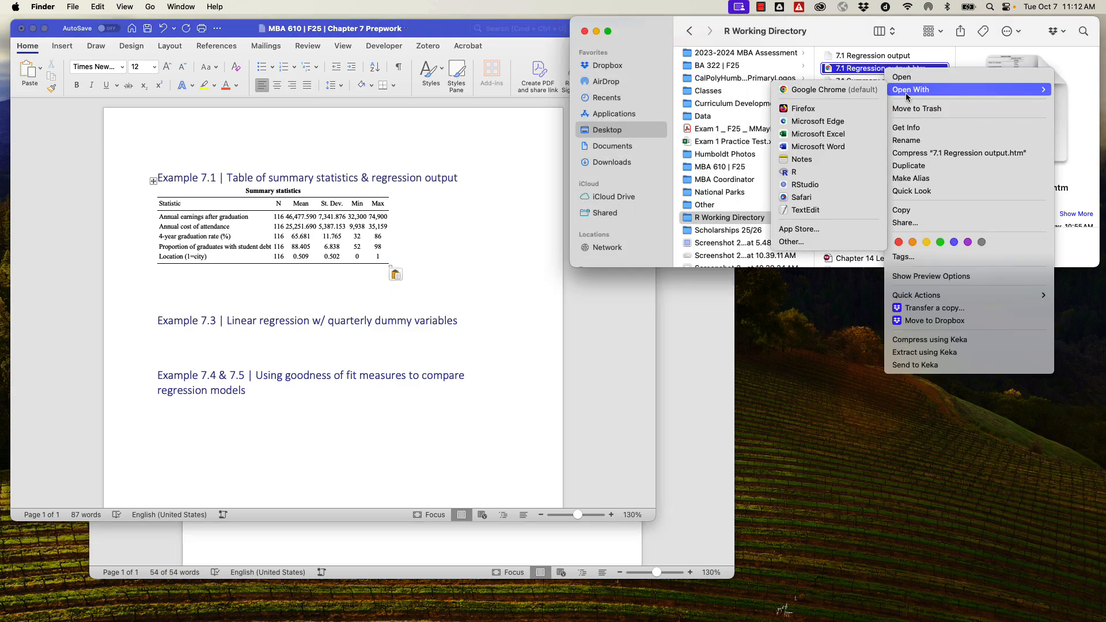
{"action": "left_click", "coordinate": [816, 146]}
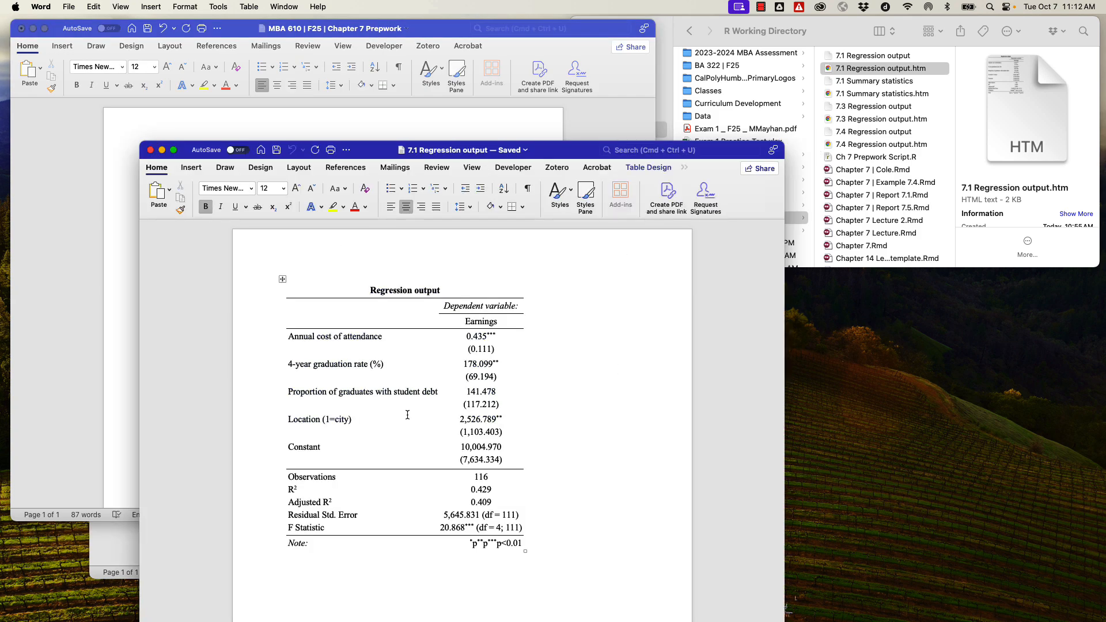
{"action": "key", "text": "super+a"}
{"action": "key", "text": "super+c"}
{"action": "left_click", "coordinate": [283, 189]}
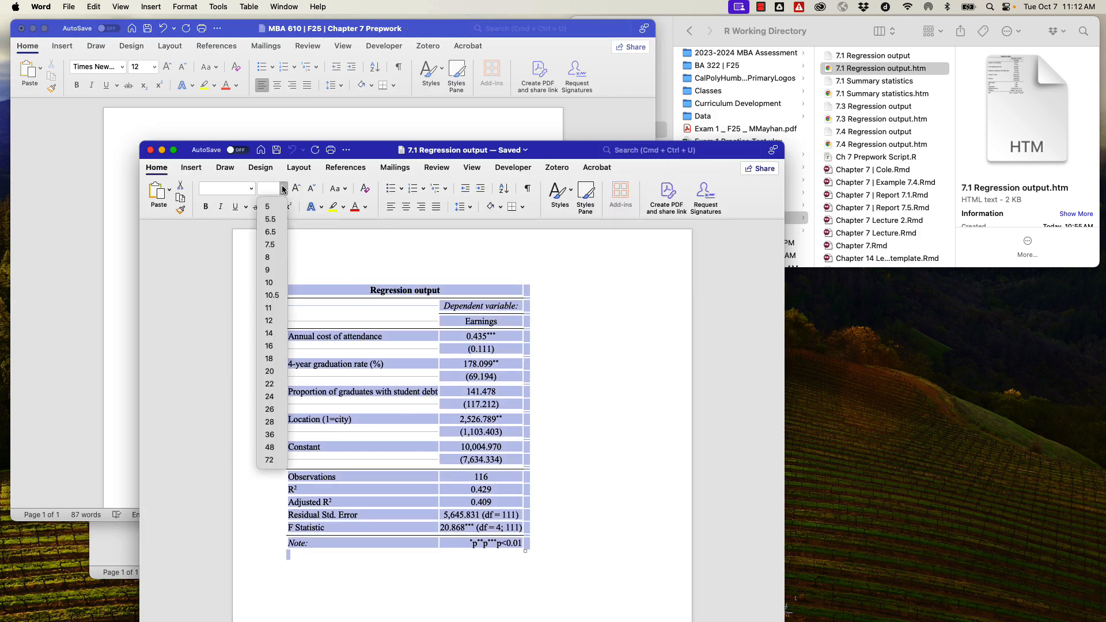
{"action": "left_click", "coordinate": [276, 270]}
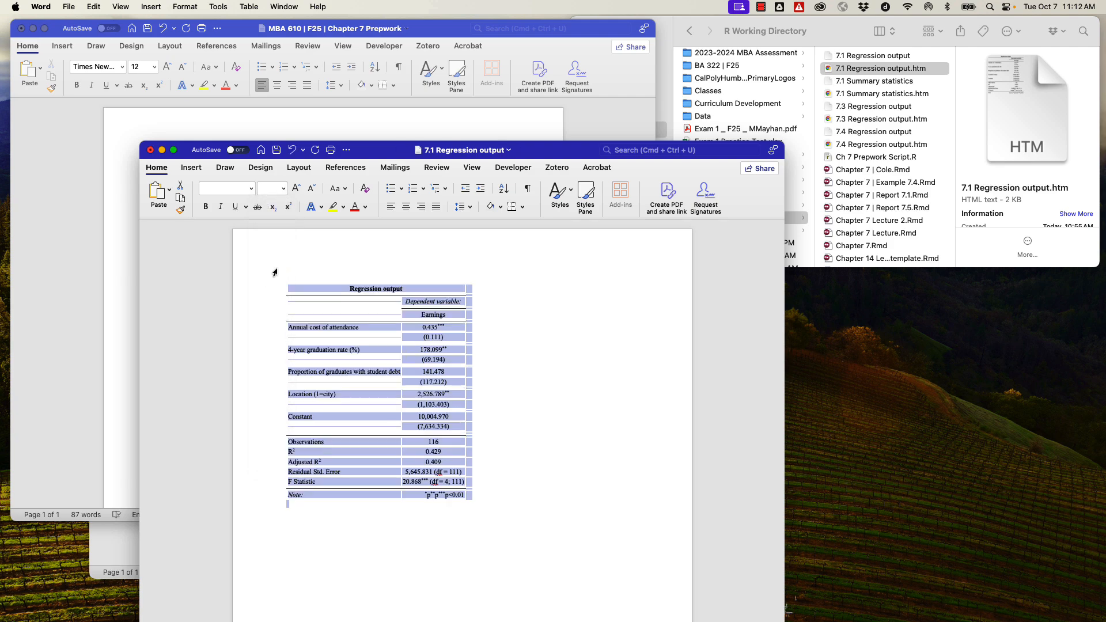
Step: Copy the resized 7.1 regression table into Chapter 7 Prepwork, below the summary statistics table, and remove the surplus blank line above the Example 7.3 heading
{"action": "left_click", "coordinate": [94, 249]}
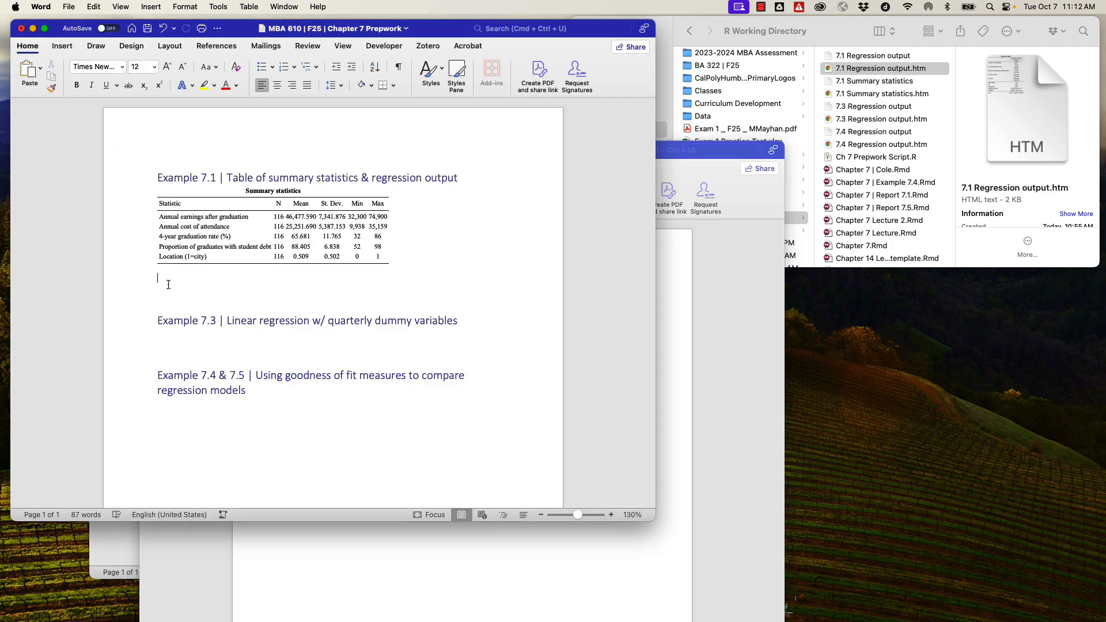
{"action": "key", "text": "Return"}
{"action": "key", "text": "super+v"}
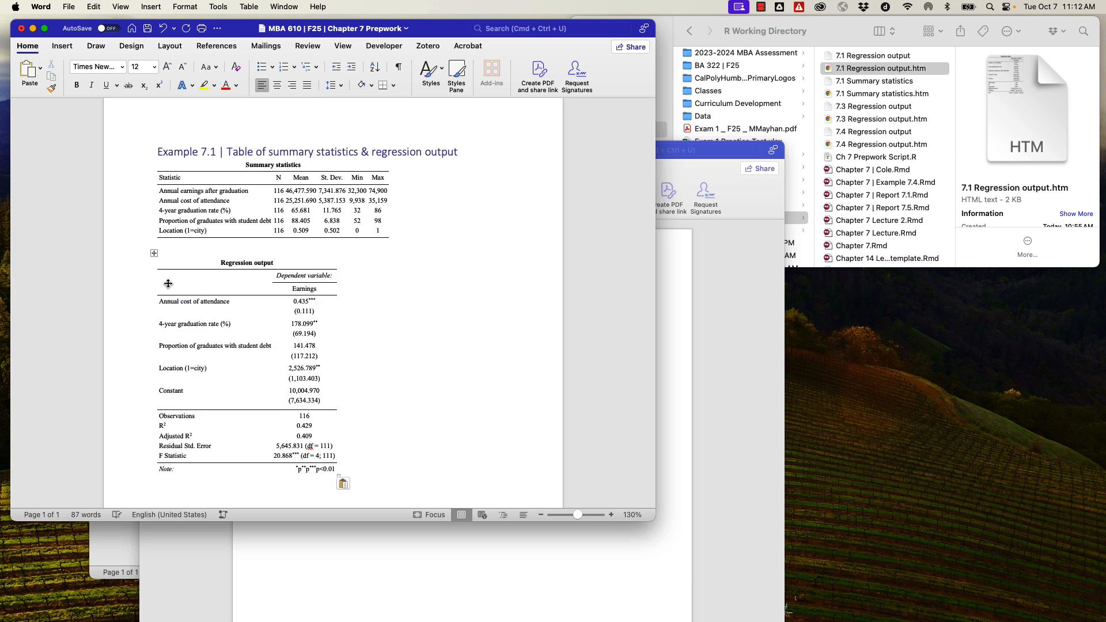
{"action": "scroll", "coordinate": [383, 316], "scroll_direction": "down", "scroll_amount": 6}
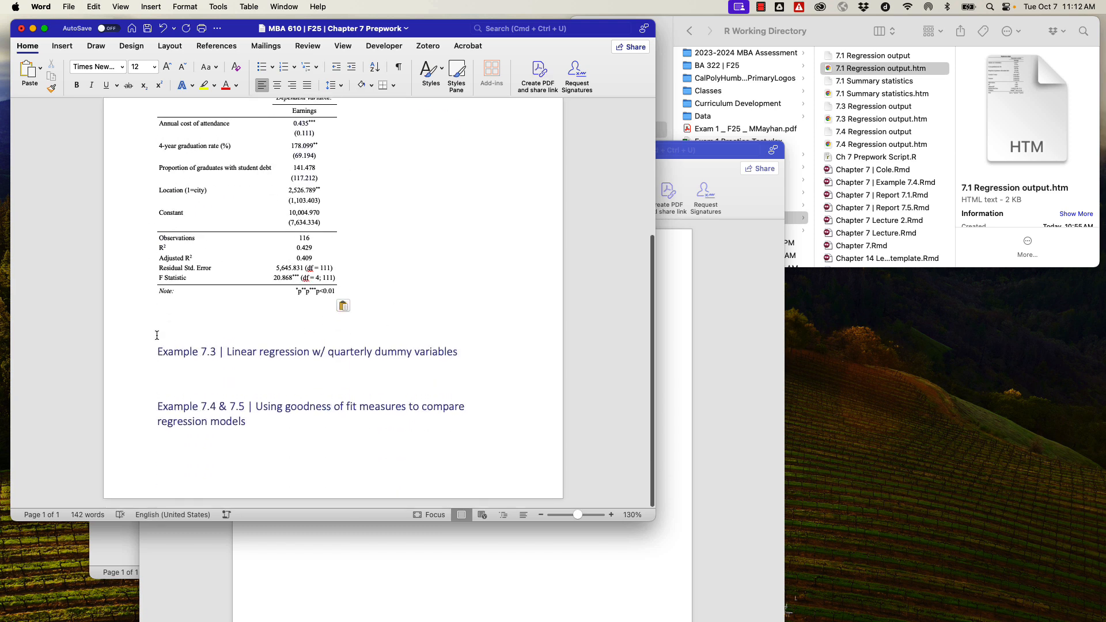
{"action": "key", "text": "BackSpace"}
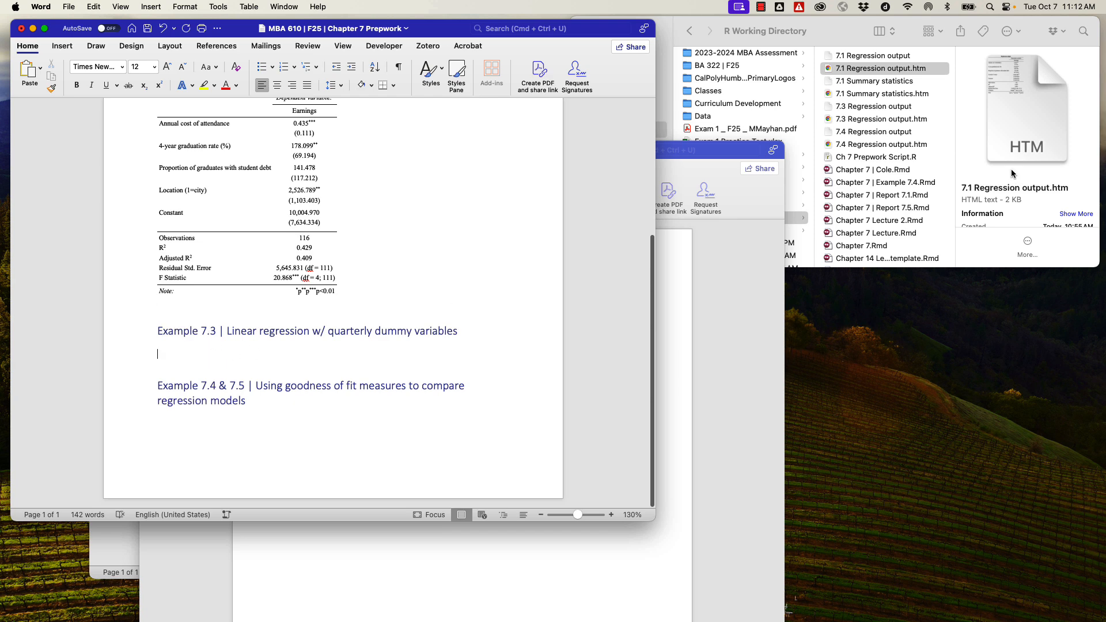
Step: Open "7.3 Regression output.htm" from the R Working Directory in Microsoft Word and set its entire contents to font size 9
{"action": "left_click", "coordinate": [880, 118]}
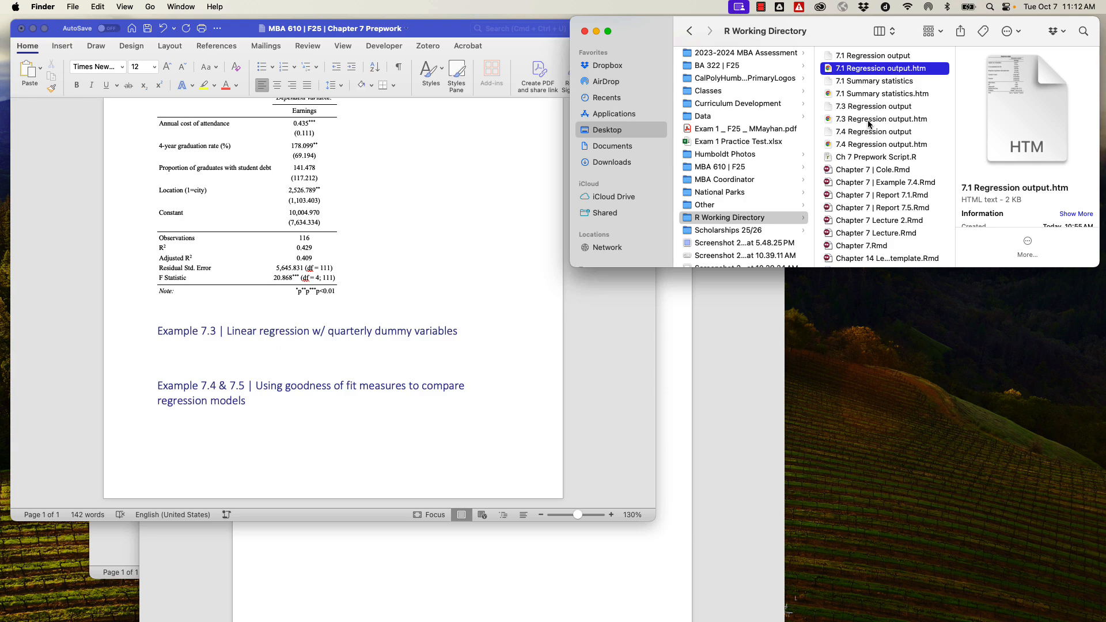
{"action": "left_click", "coordinate": [869, 121]}
{"action": "right_click", "coordinate": [868, 121]}
{"action": "mouse_move", "coordinate": [880, 142]}
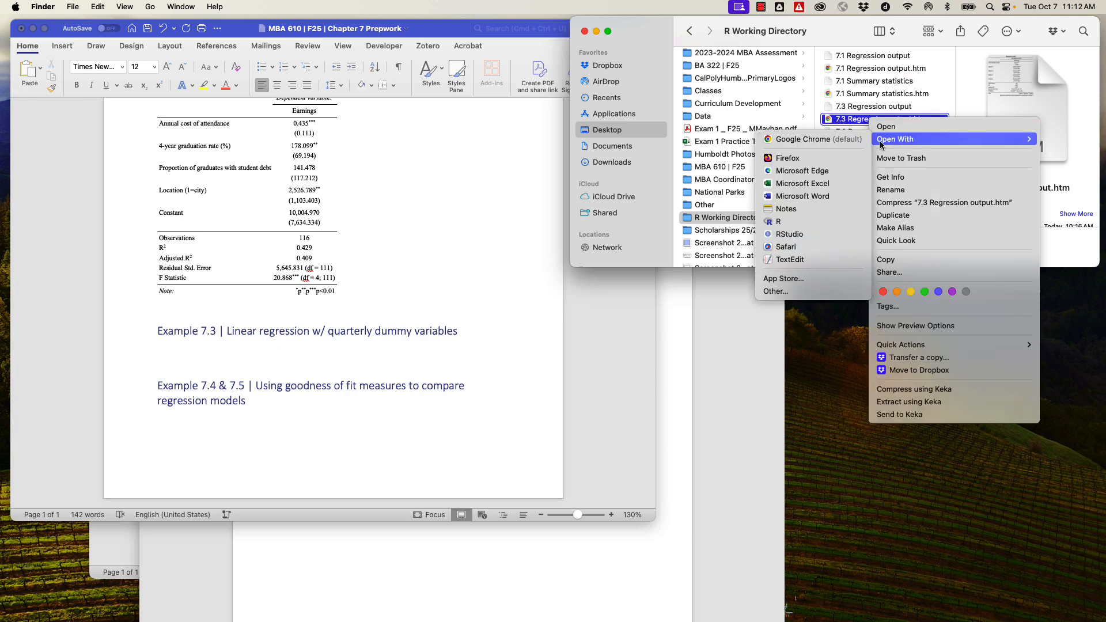
{"action": "left_click", "coordinate": [795, 196]}
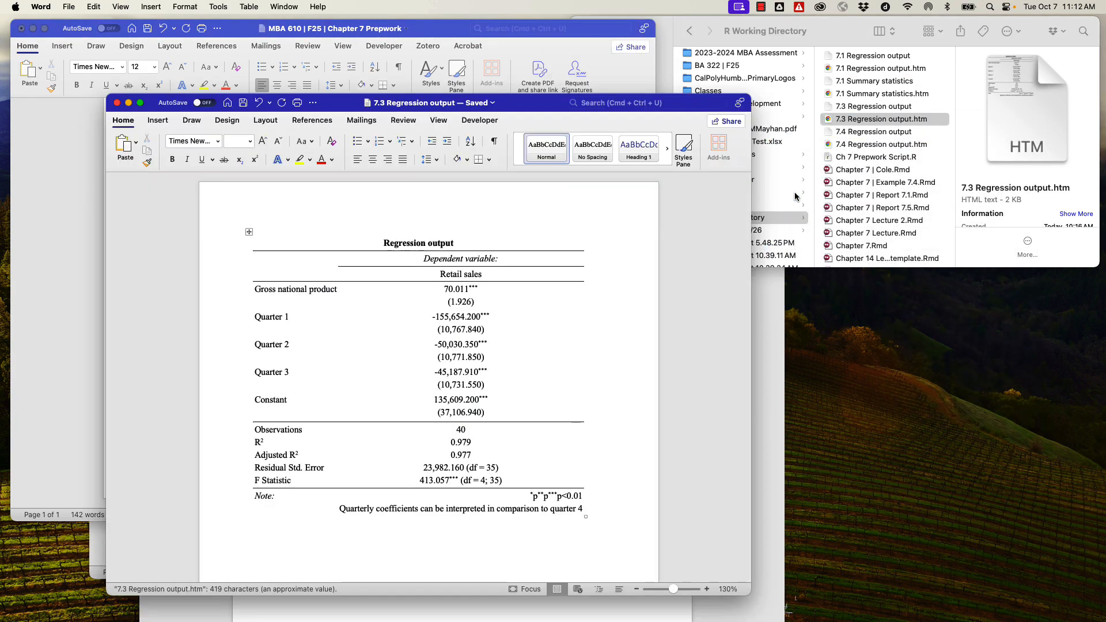
{"action": "key", "text": "super+a"}
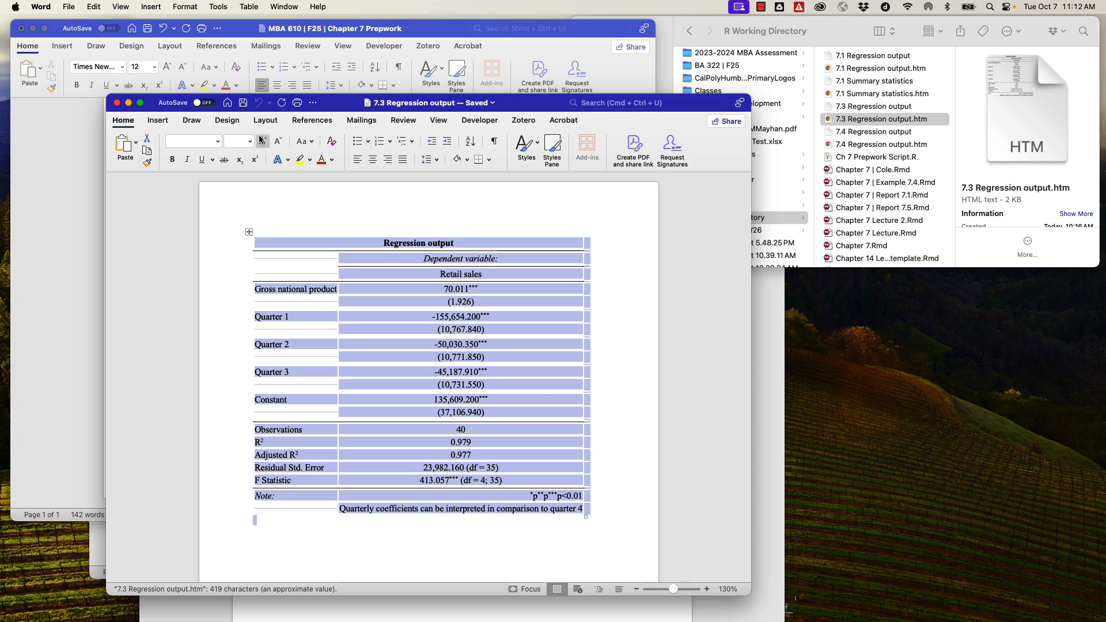
{"action": "left_click", "coordinate": [249, 141]}
{"action": "left_click", "coordinate": [242, 227]}
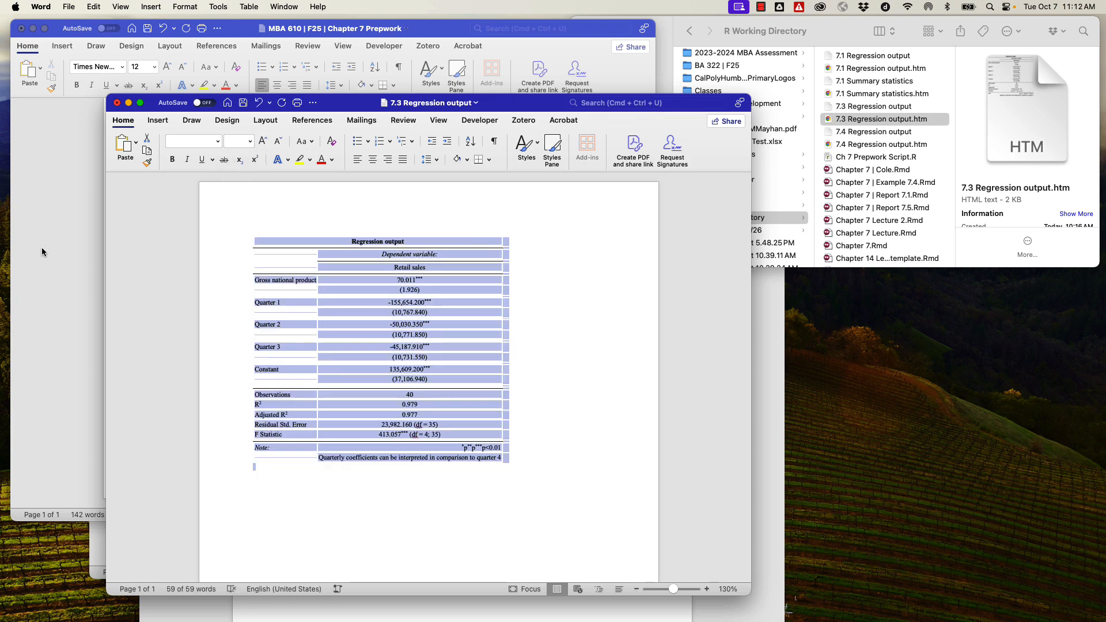
Step: Copy the resized 7.3 regression table into Chapter 7 Prepwork, under the Example 7.3 heading, and remove the surplus blank line below it
{"action": "left_click", "coordinate": [41, 247]}
{"action": "left_click", "coordinate": [161, 349]}
{"action": "key", "text": "super+v"}
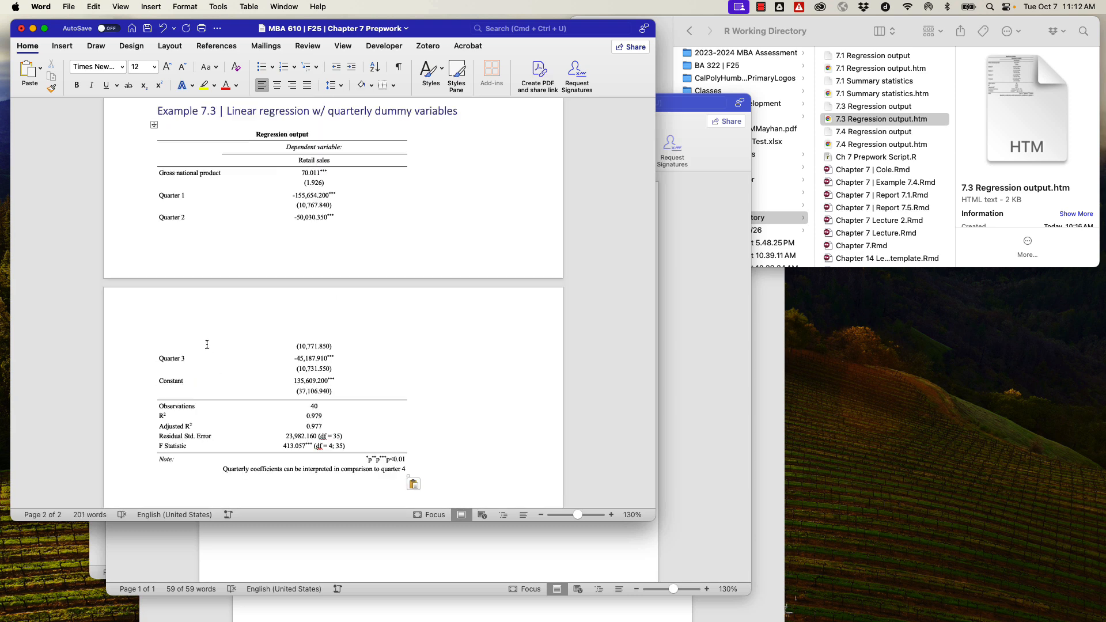
{"action": "scroll", "coordinate": [207, 344], "scroll_direction": "down", "scroll_amount": 5}
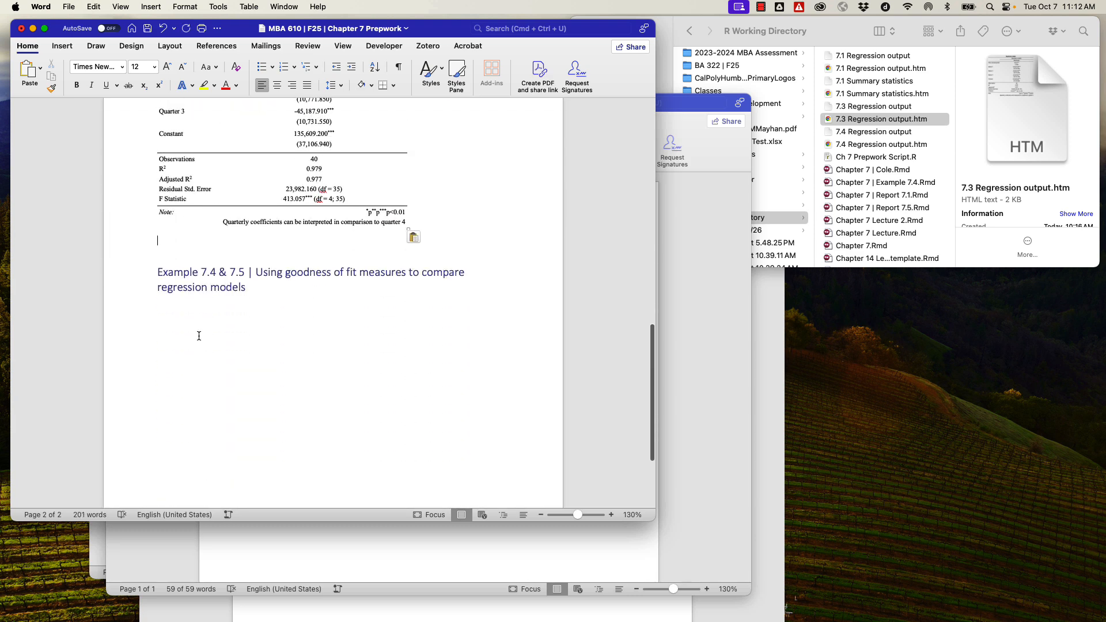
{"action": "key", "text": "Delete"}
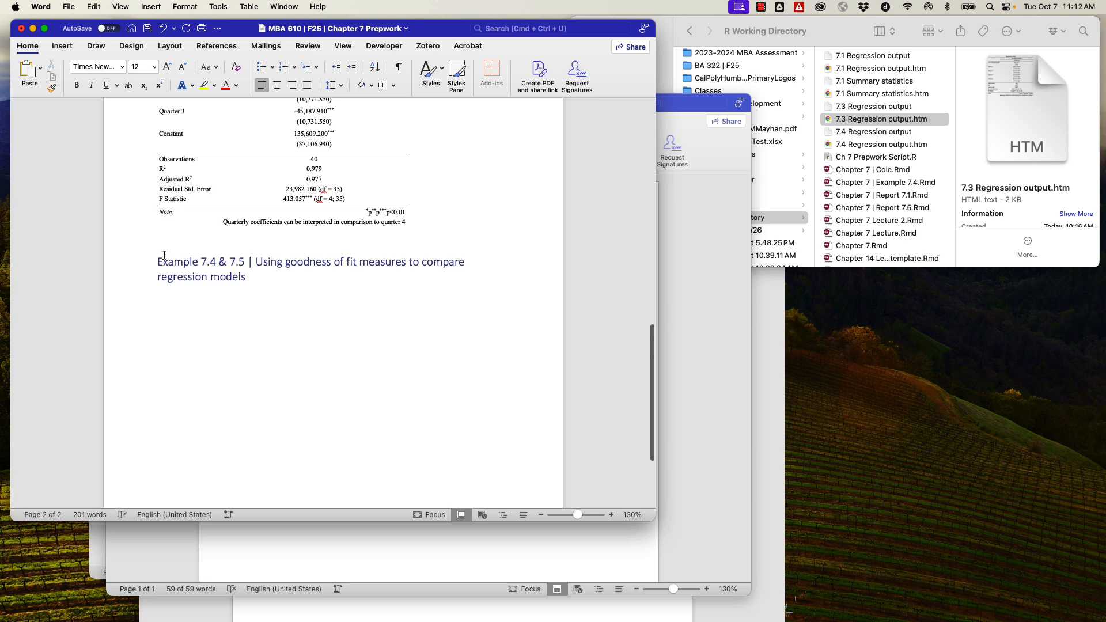
Step: Insert a page break before the Example 7.3 heading and check the layout of both pages
{"action": "scroll", "coordinate": [247, 355], "scroll_direction": "up", "scroll_amount": 8}
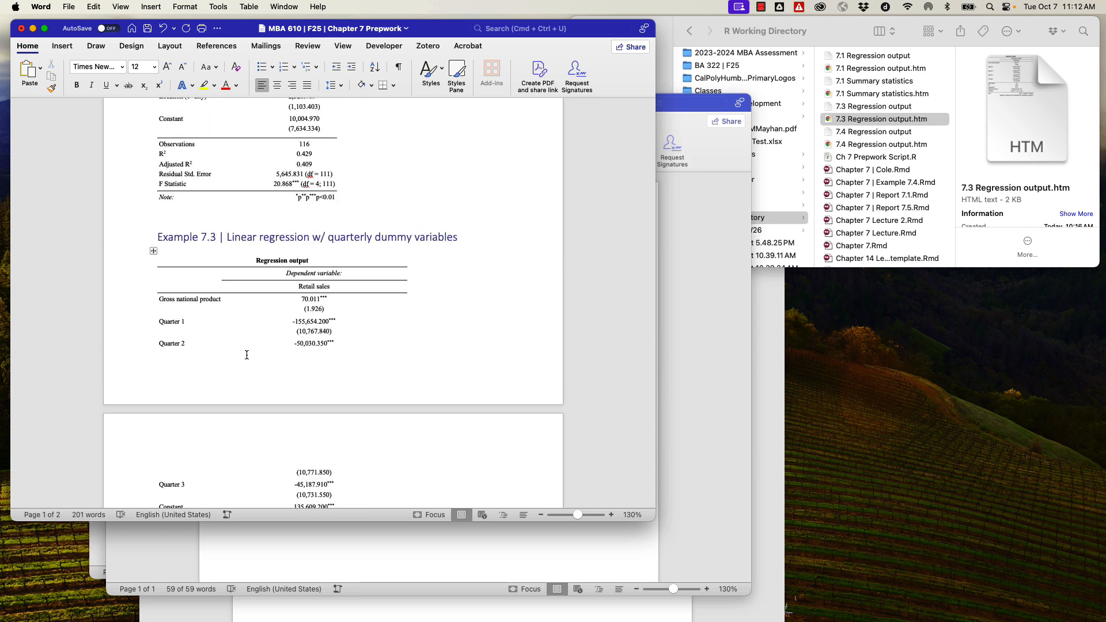
{"action": "left_click", "coordinate": [156, 236]}
{"action": "left_click", "coordinate": [63, 48]}
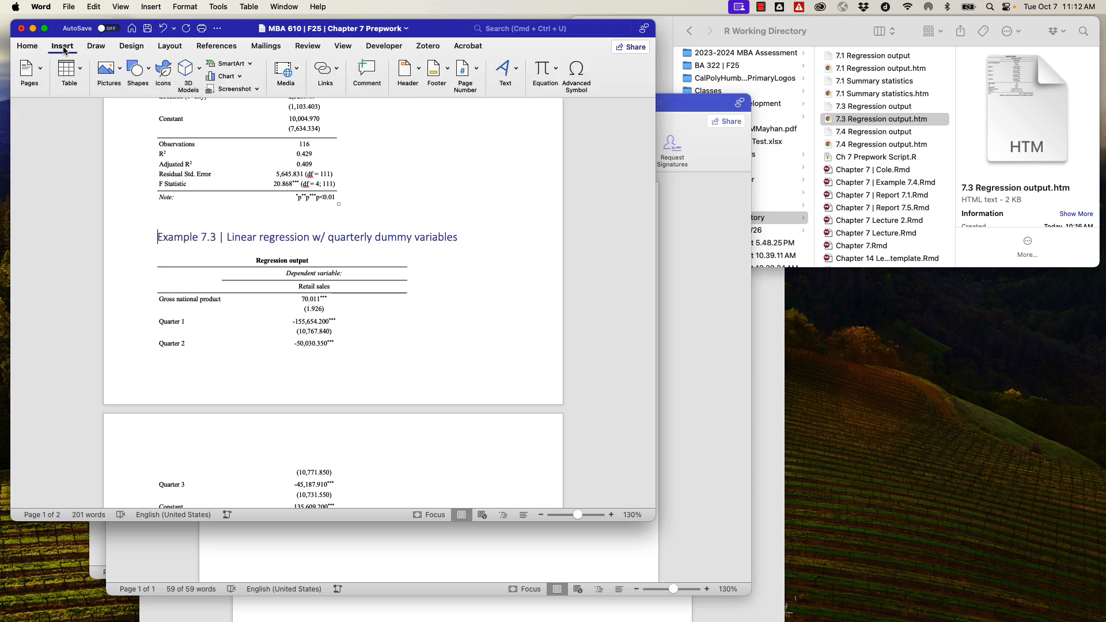
{"action": "left_click", "coordinate": [28, 72]}
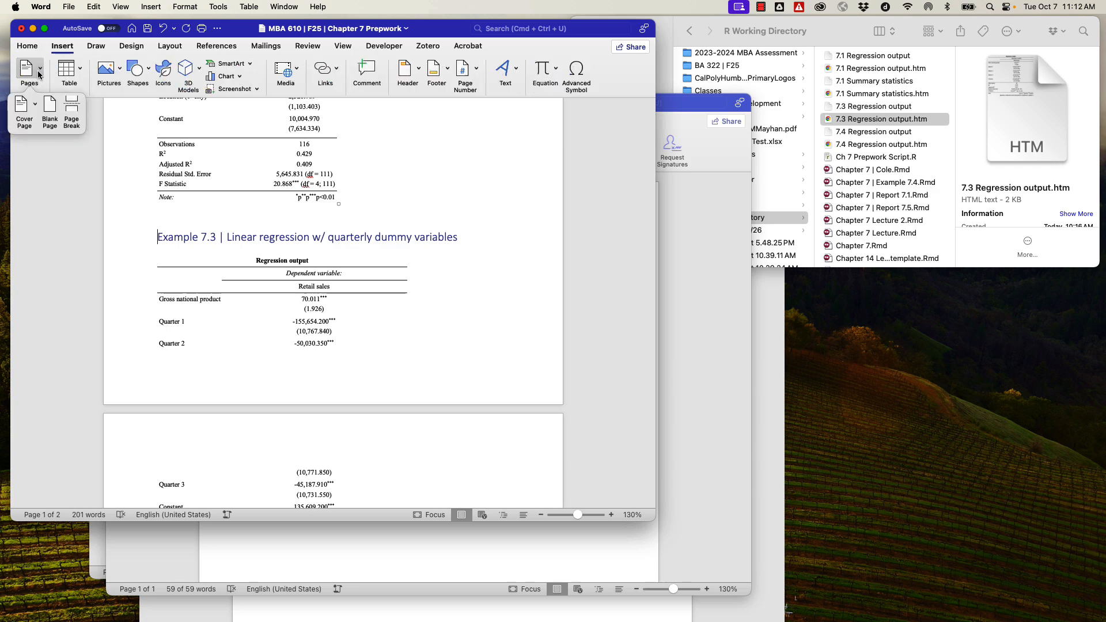
{"action": "left_click", "coordinate": [67, 108]}
{"action": "scroll", "coordinate": [289, 330], "scroll_direction": "down", "scroll_amount": 4}
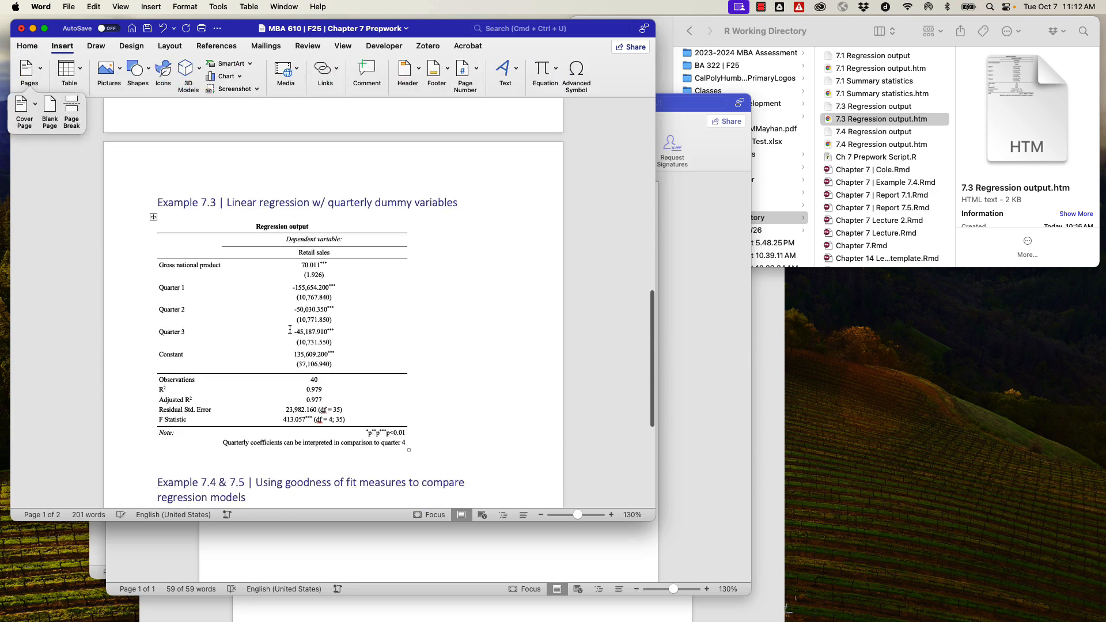
{"action": "scroll", "coordinate": [290, 329], "scroll_direction": "up", "scroll_amount": 10}
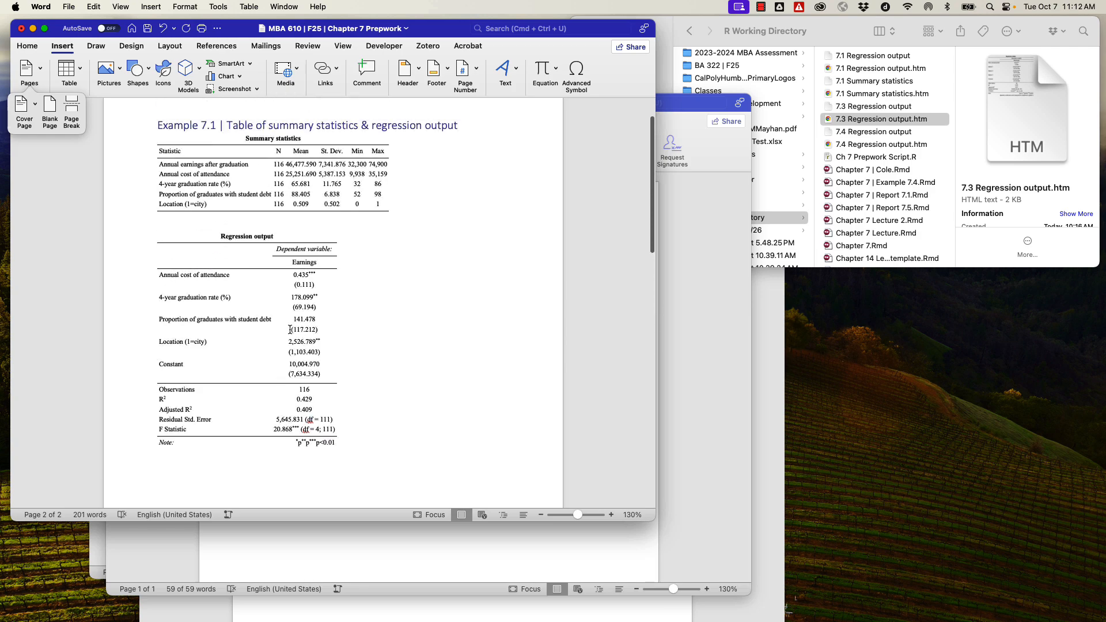
{"action": "scroll", "coordinate": [290, 330], "scroll_direction": "up", "scroll_amount": 2}
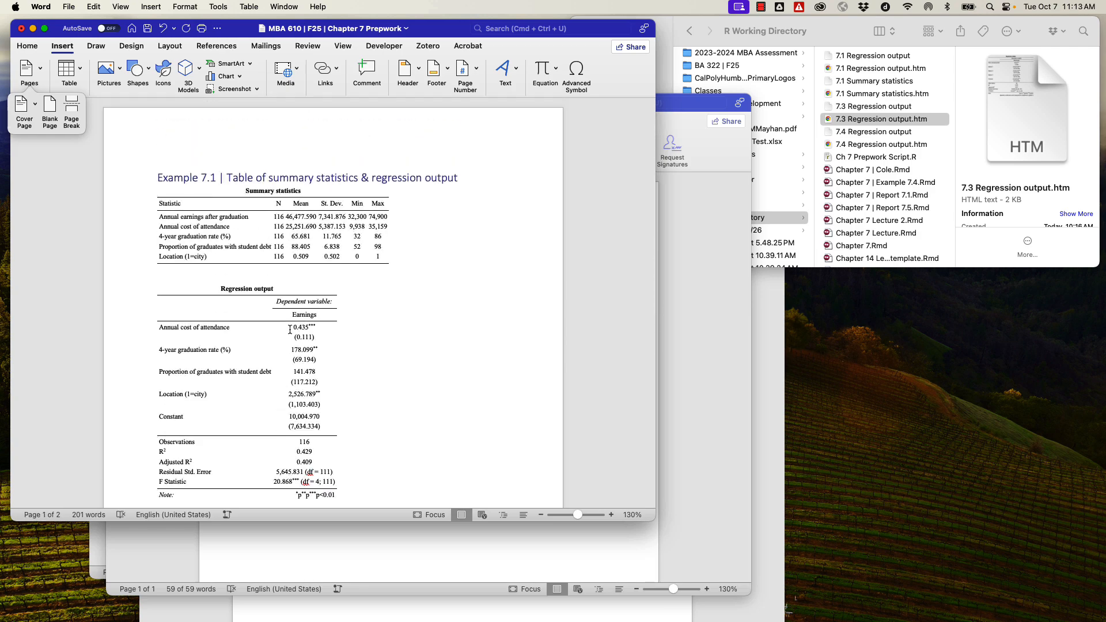
{"action": "scroll", "coordinate": [323, 452], "scroll_direction": "down", "scroll_amount": 10}
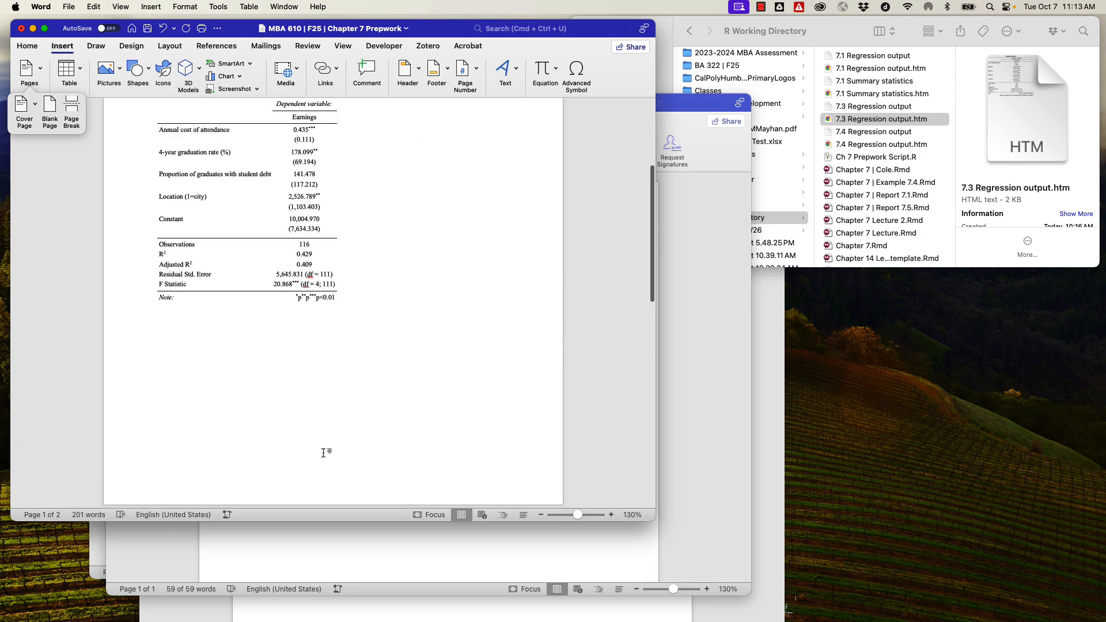
{"action": "scroll", "coordinate": [346, 397], "scroll_direction": "down", "scroll_amount": 5}
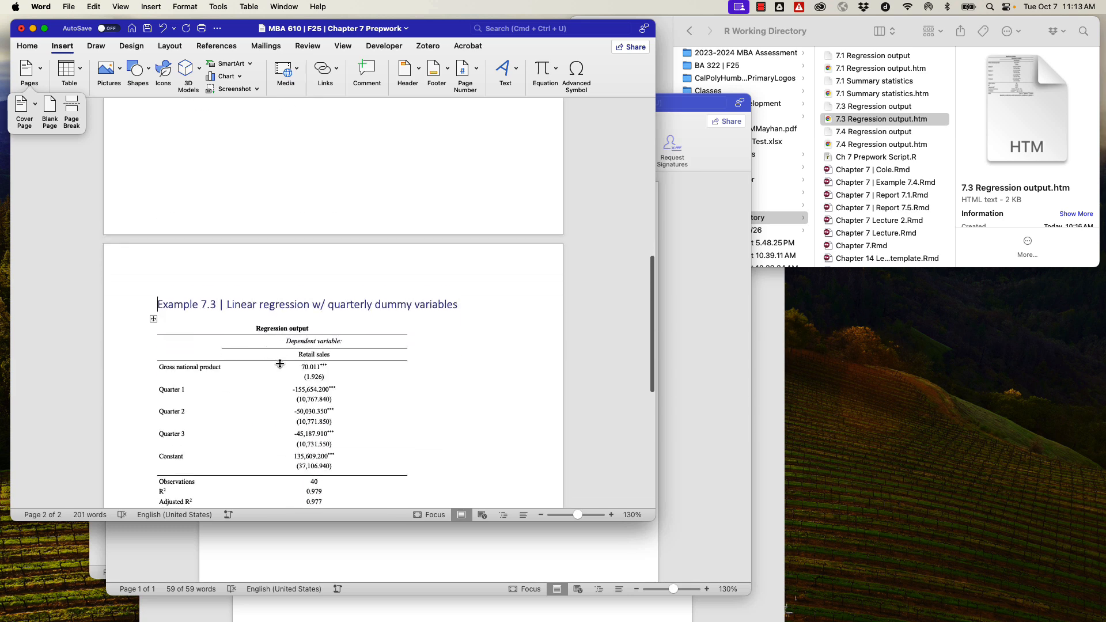
{"action": "scroll", "coordinate": [358, 413], "scroll_direction": "up", "scroll_amount": 1}
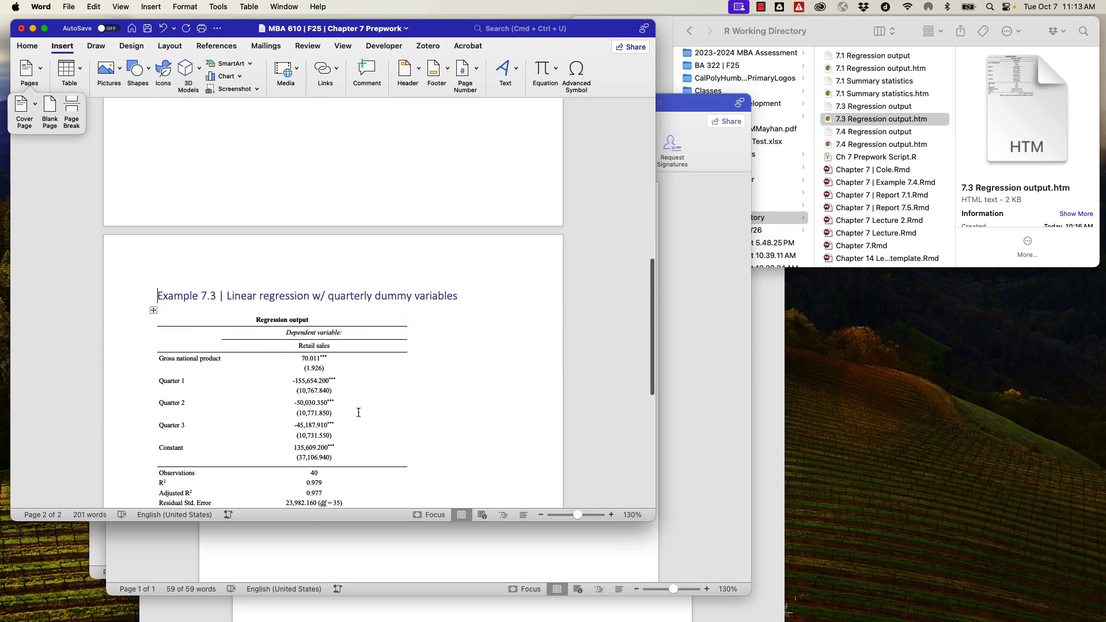
{"action": "scroll", "coordinate": [358, 413], "scroll_direction": "down", "scroll_amount": 5}
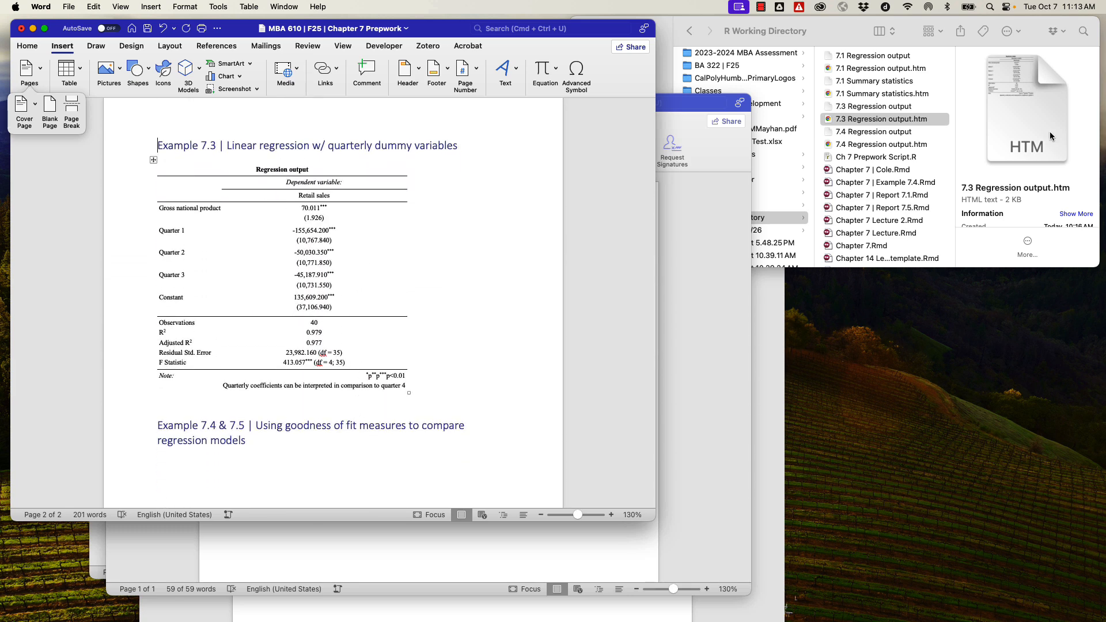
Step: Open "7.4 Regression output.htm" from the R Working Directory in Microsoft Word and set its entire contents to font size 9
{"action": "left_click", "coordinate": [863, 157]}
{"action": "left_click", "coordinate": [865, 145]}
{"action": "right_click", "coordinate": [866, 151]}
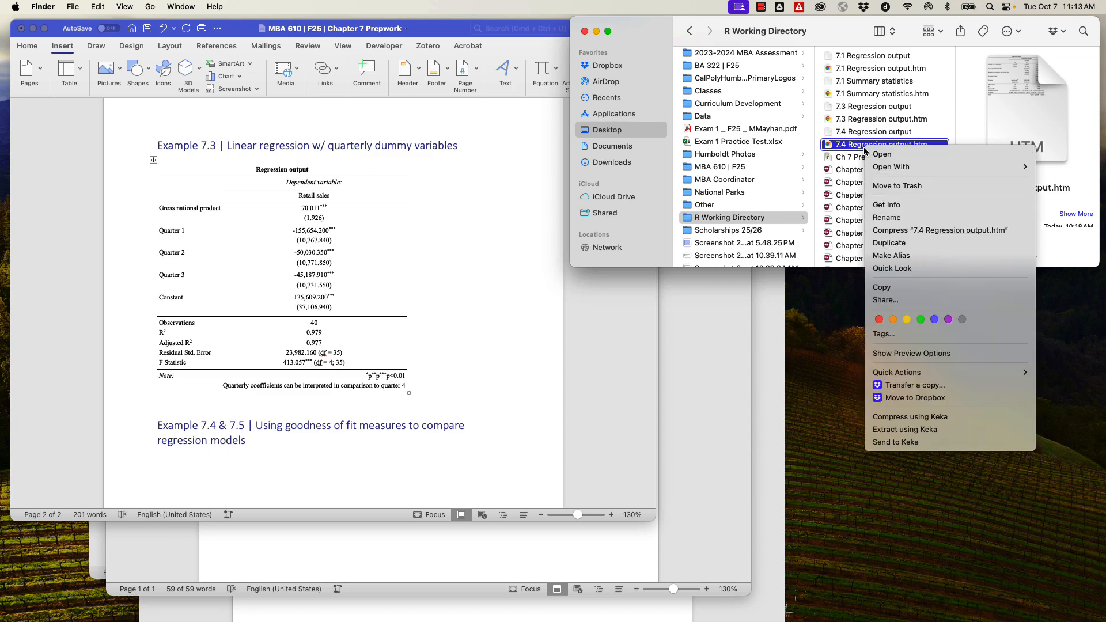
{"action": "mouse_move", "coordinate": [887, 168]}
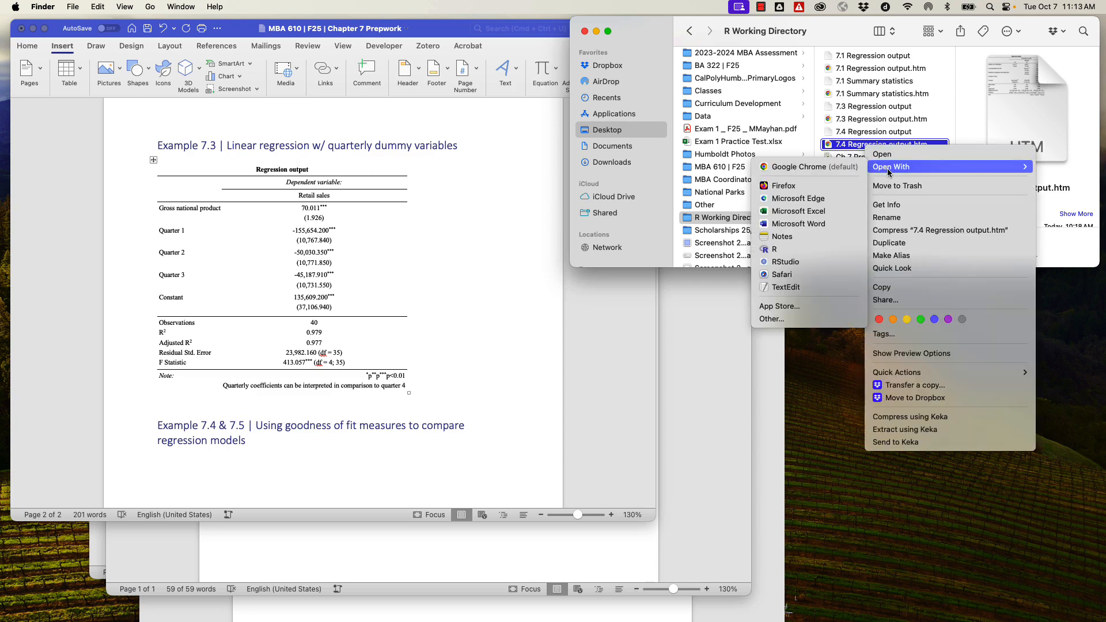
{"action": "left_click", "coordinate": [810, 225]}
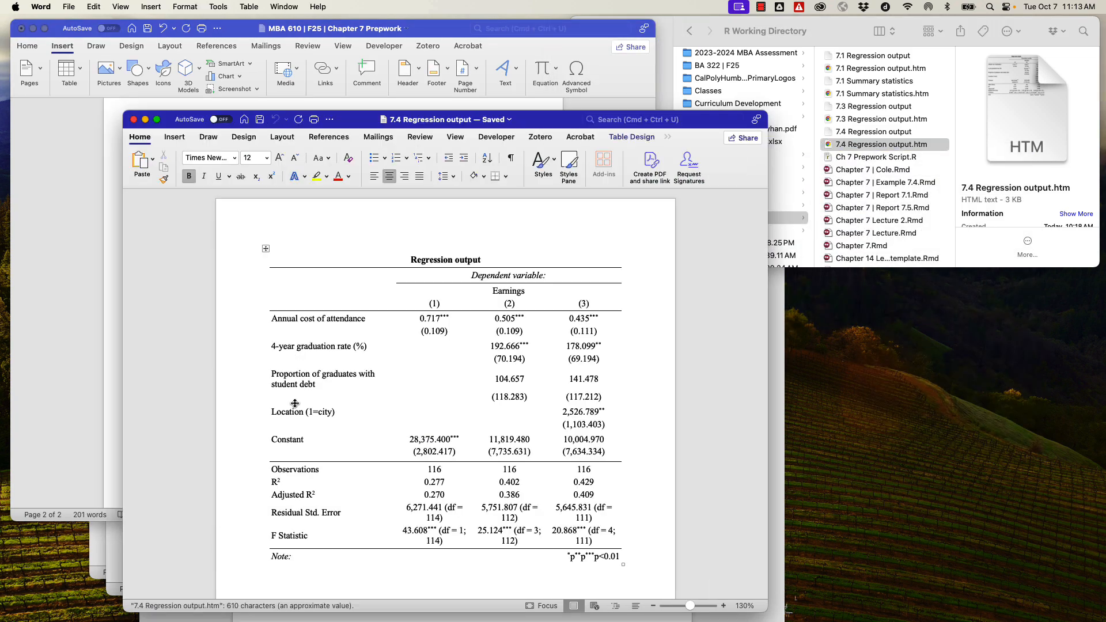
{"action": "key", "text": "cmd+a"}
{"action": "left_click", "coordinate": [267, 159]}
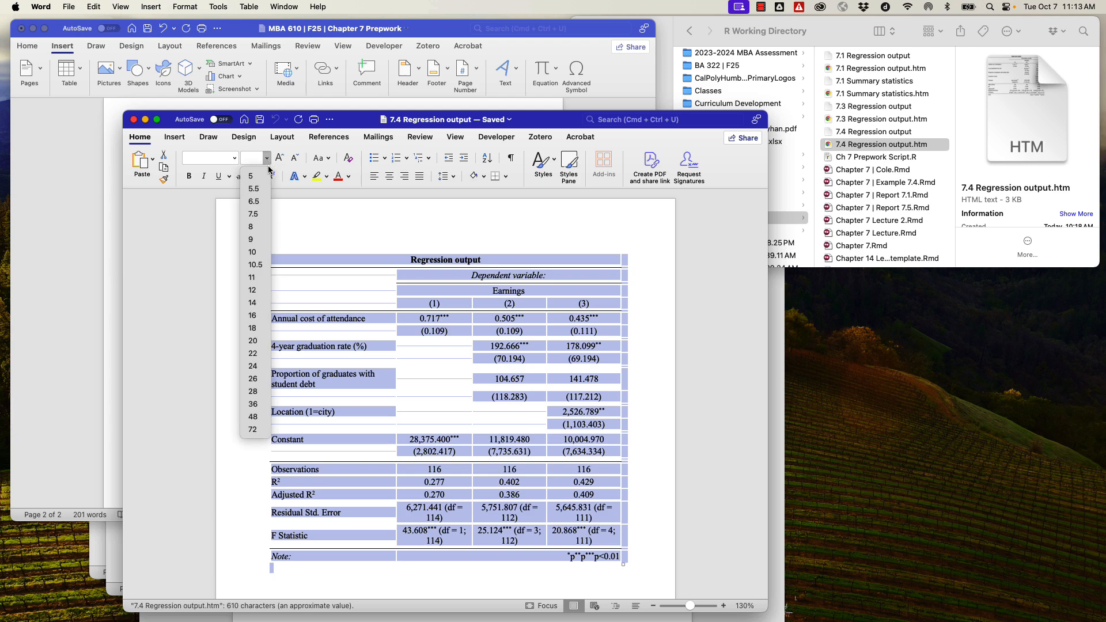
{"action": "left_click", "coordinate": [265, 239]}
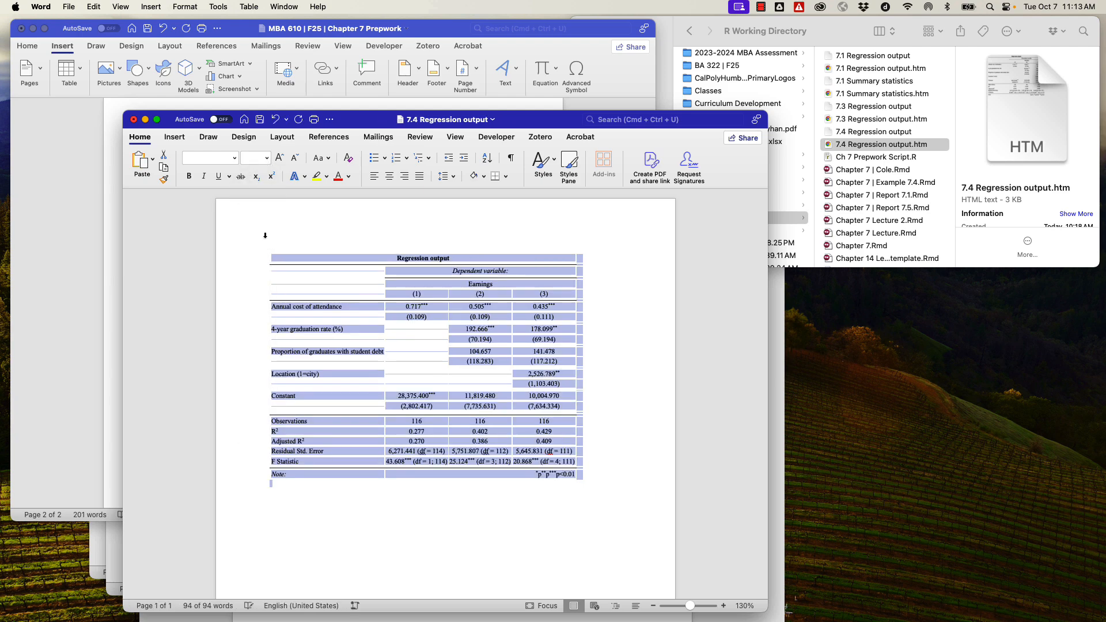
Step: Copy the resized 7.4 regression table into Chapter 7 Prepwork, directly below the Example 7.4 & 7.5 heading
{"action": "left_click", "coordinate": [49, 258]}
{"action": "scroll", "coordinate": [262, 279], "scroll_direction": "down", "scroll_amount": 10}
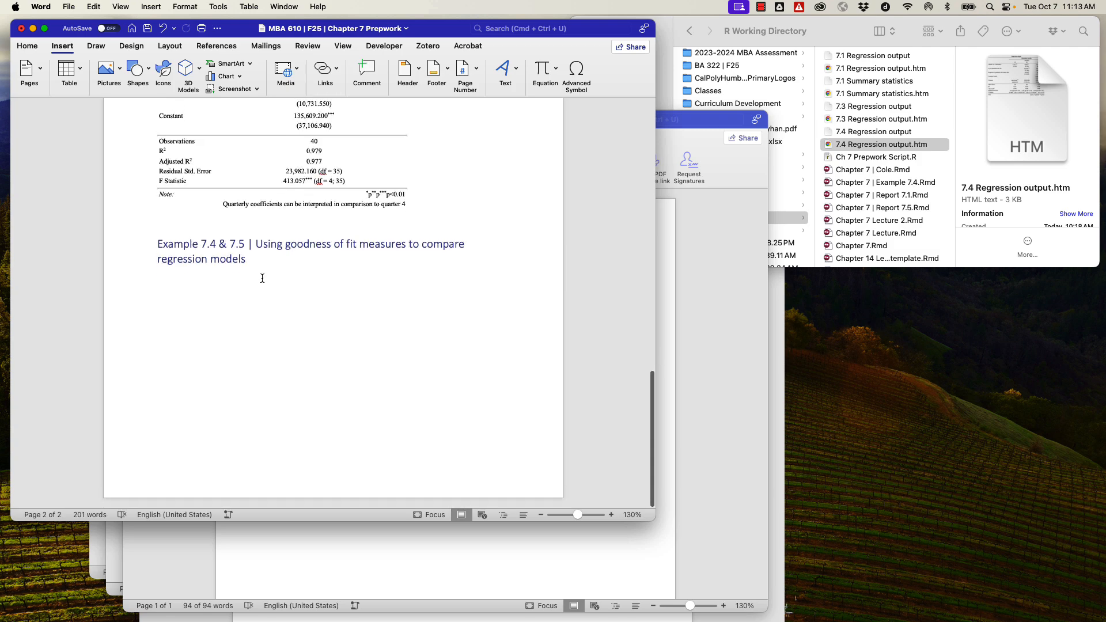
{"action": "left_click", "coordinate": [266, 258]}
{"action": "key", "text": "super+v"}
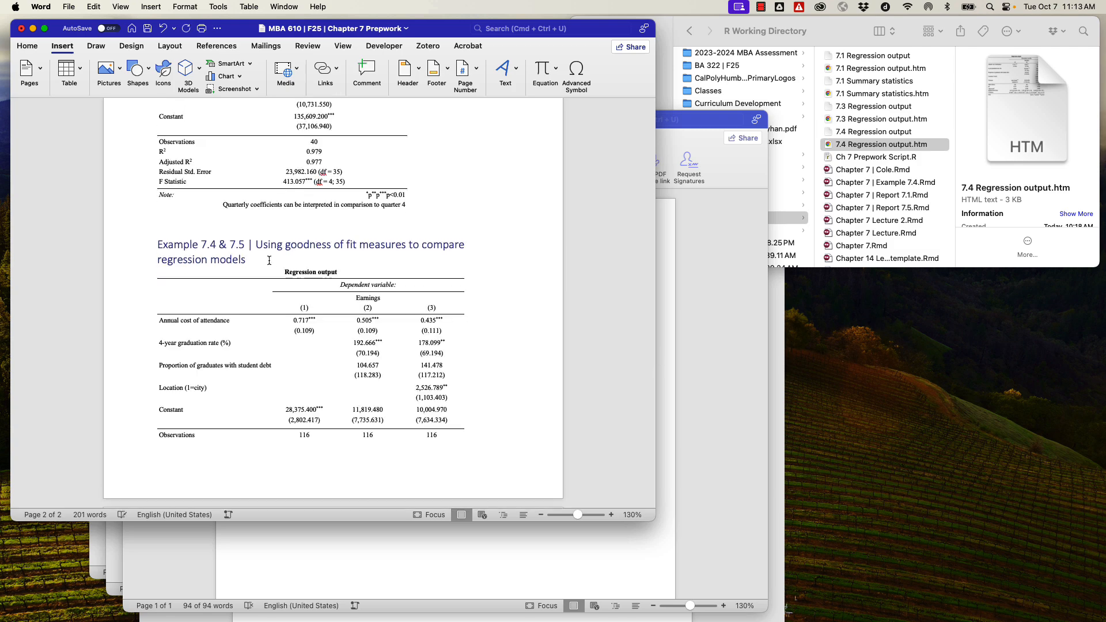
Step: Insert a page break before the Example 7.4 & 7.5 heading and save the document
{"action": "scroll", "coordinate": [269, 261], "scroll_direction": "up", "scroll_amount": 3}
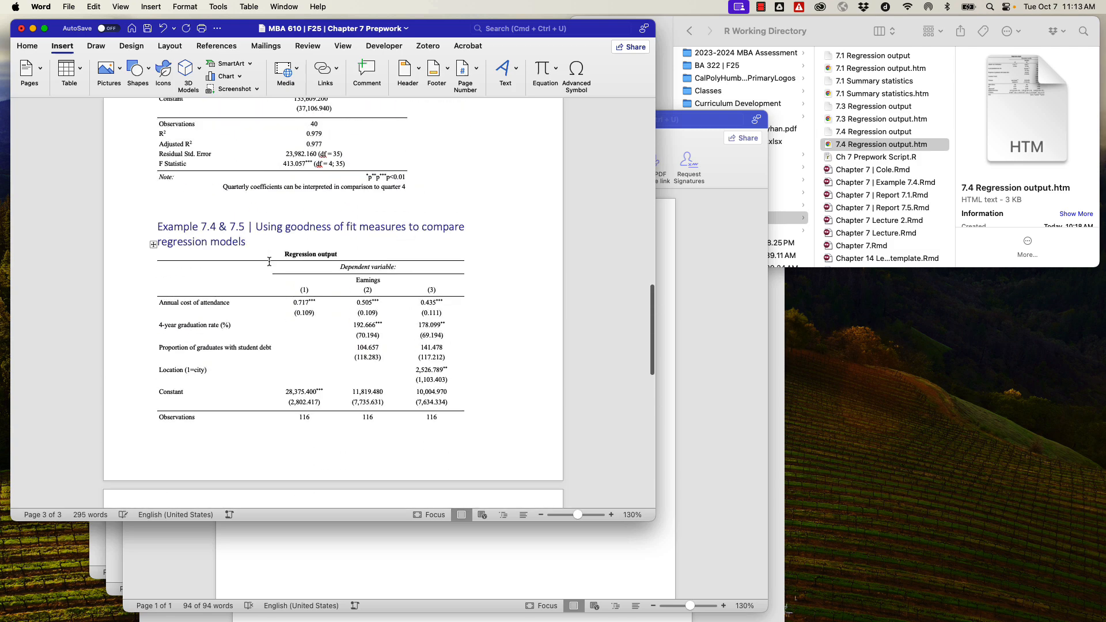
{"action": "left_click", "coordinate": [154, 224]}
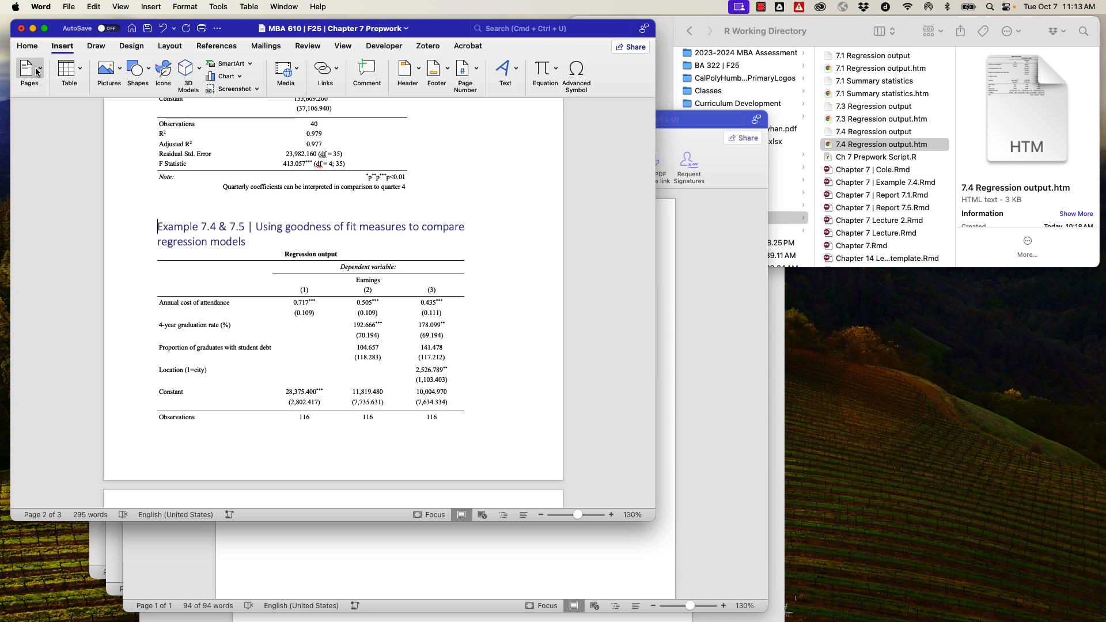
{"action": "left_click", "coordinate": [45, 86]}
{"action": "left_click", "coordinate": [72, 112]}
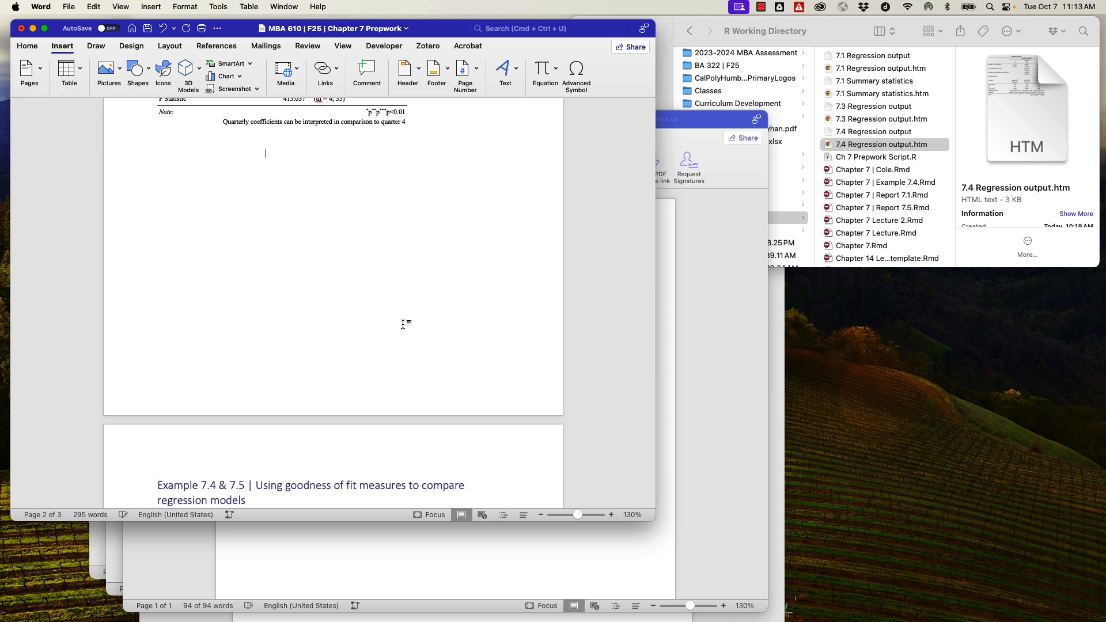
{"action": "scroll", "coordinate": [403, 325], "scroll_direction": "down", "scroll_amount": 5}
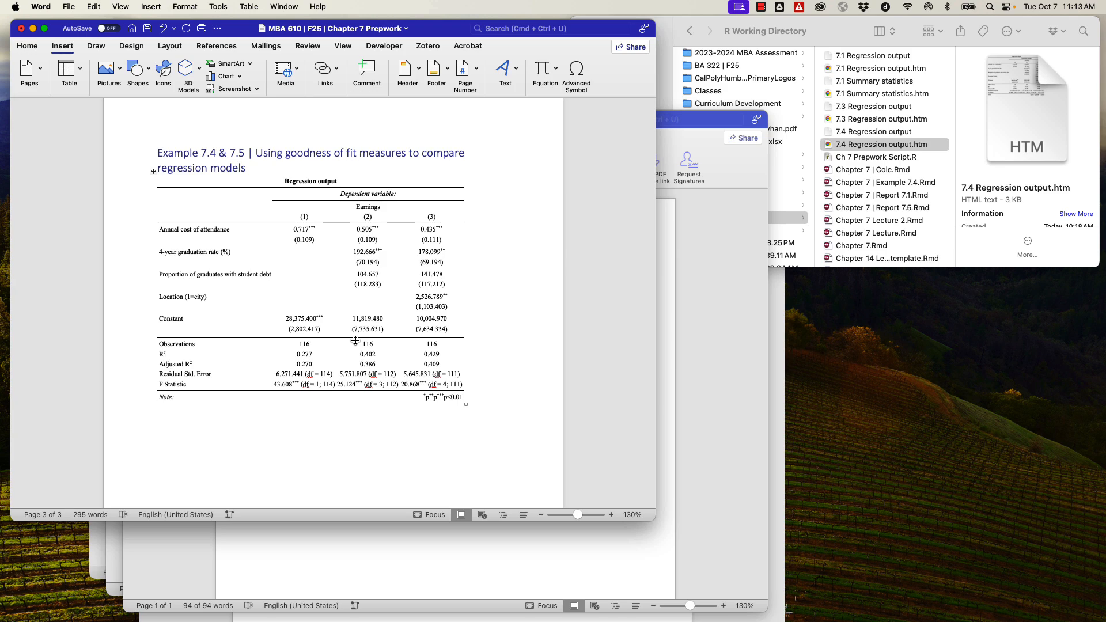
{"action": "left_click", "coordinate": [147, 33]}
Step: Close the 7.4 Regression output, 7.3 Regression output, 7.1 Summary statistics and 7.1 Regression output documents without saving their changes
{"action": "key", "text": "super+grave"}
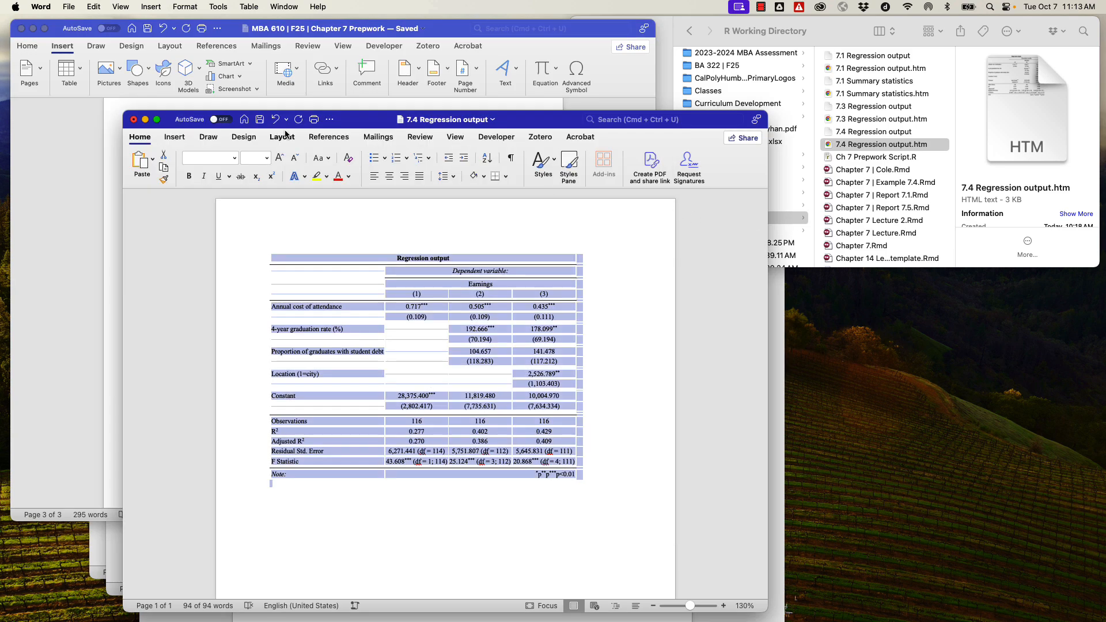
{"action": "left_click", "coordinate": [133, 120]}
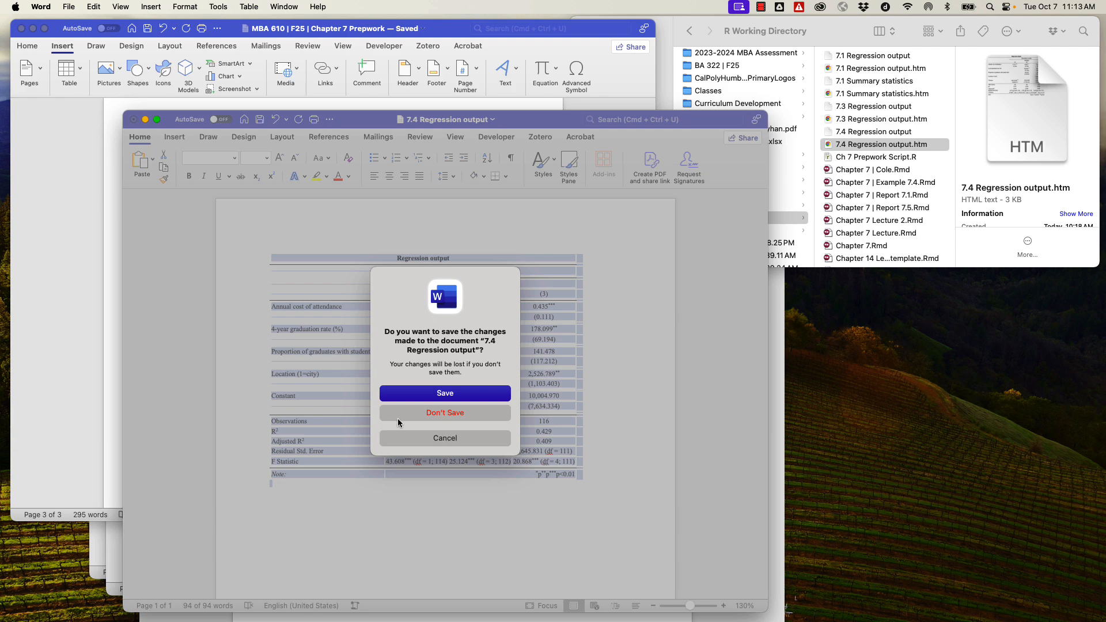
{"action": "left_click", "coordinate": [419, 412]}
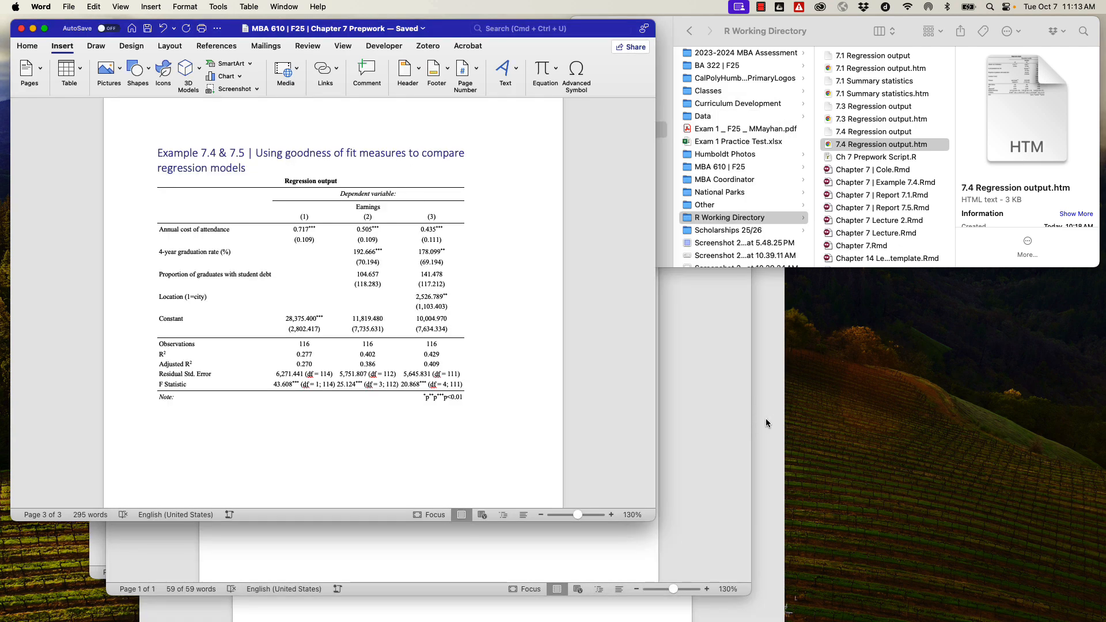
{"action": "left_click_drag", "start_coordinate": [304, 27], "coordinate": [619, 282]}
{"action": "left_click", "coordinate": [117, 103]}
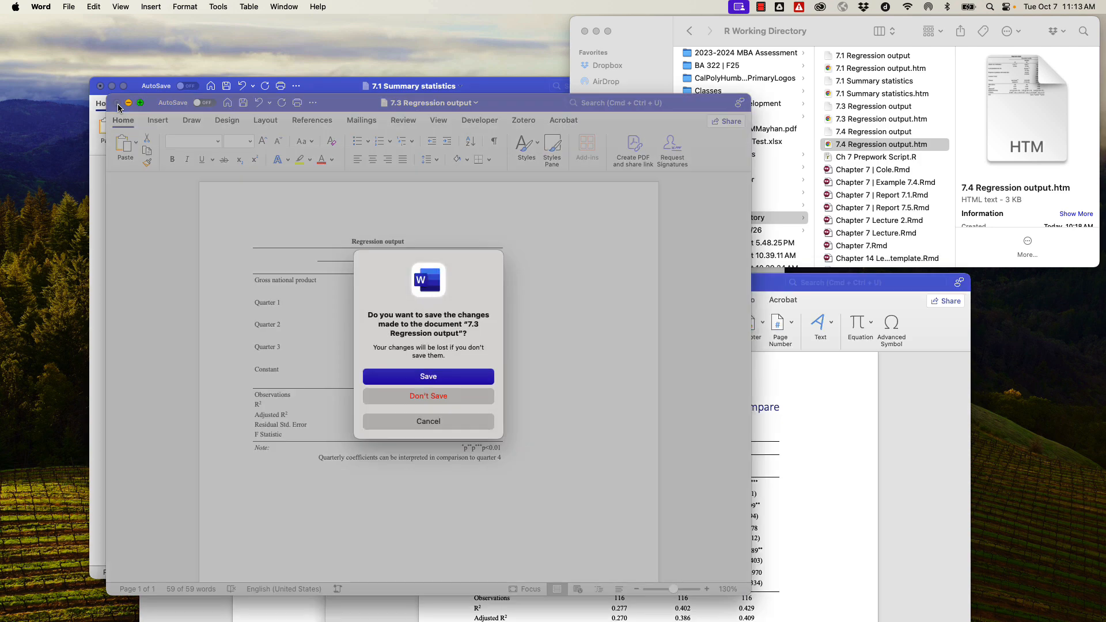
{"action": "left_click", "coordinate": [476, 399]}
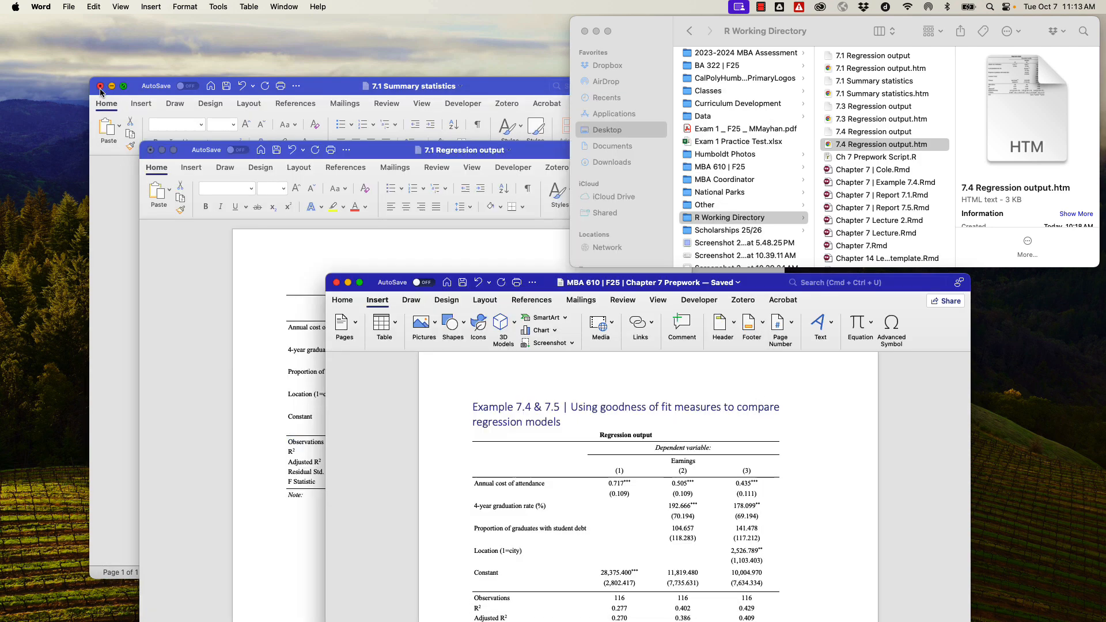
{"action": "left_click", "coordinate": [100, 86]}
{"action": "left_click", "coordinate": [410, 379]}
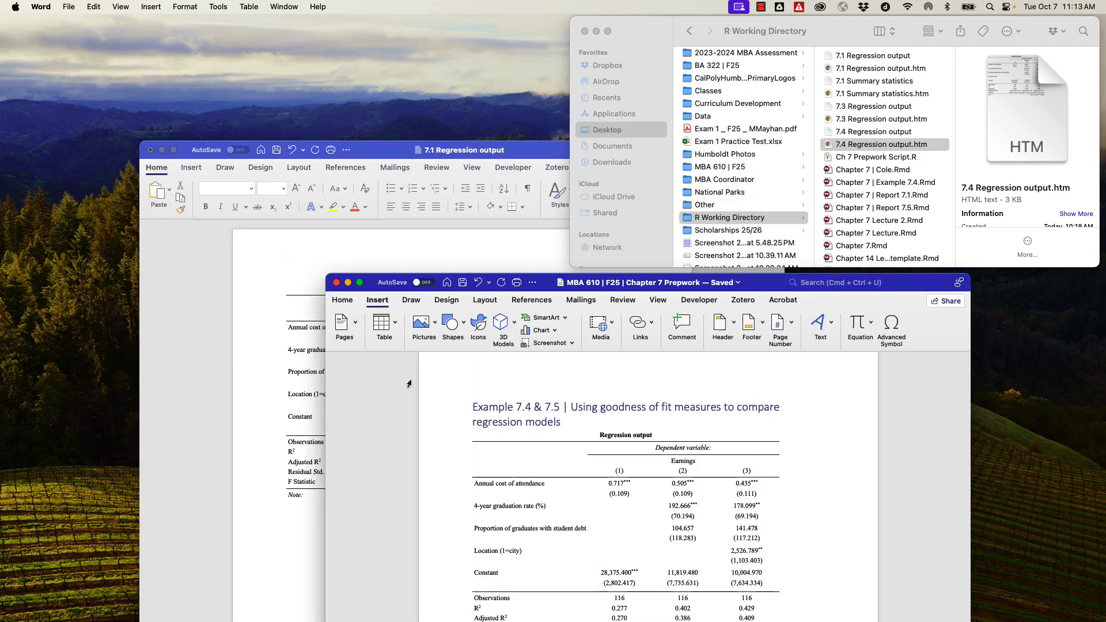
{"action": "left_click", "coordinate": [151, 150]}
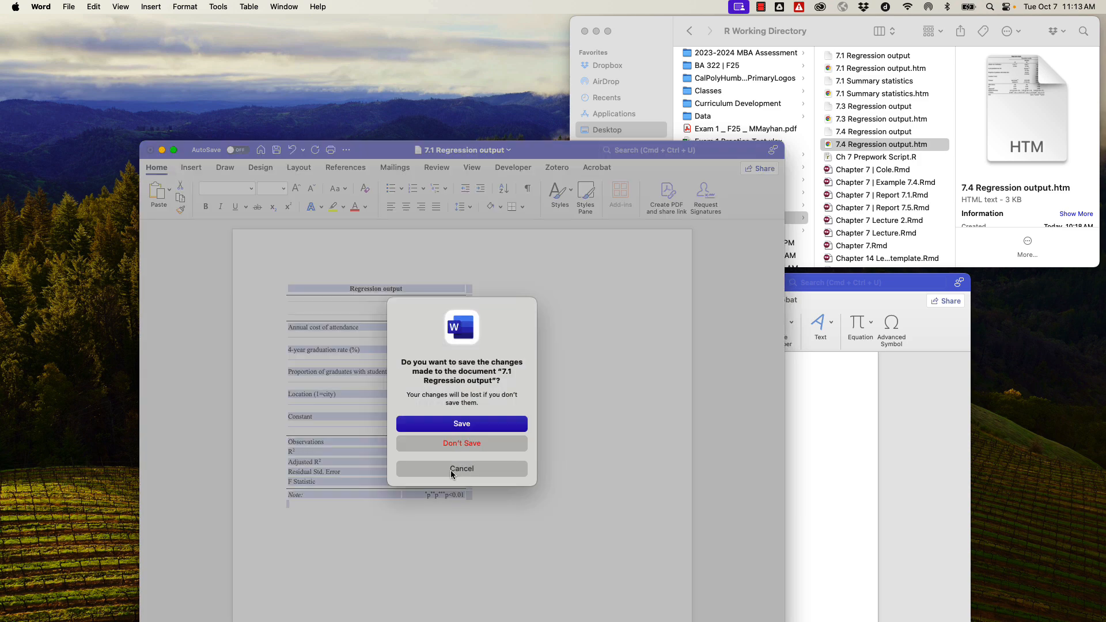
{"action": "left_click", "coordinate": [457, 443]}
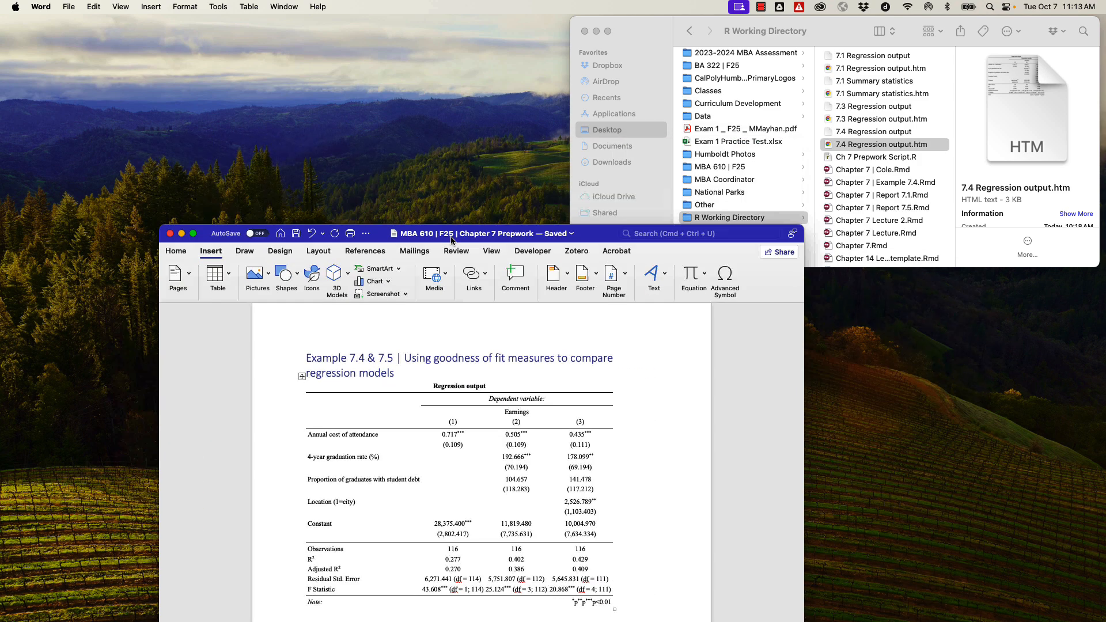
Step: Reposition and enlarge the Chapter 7 Prepwork window, and review the layout of the tables across its pages
{"action": "left_click_drag", "start_coordinate": [452, 239], "coordinate": [306, 29]}
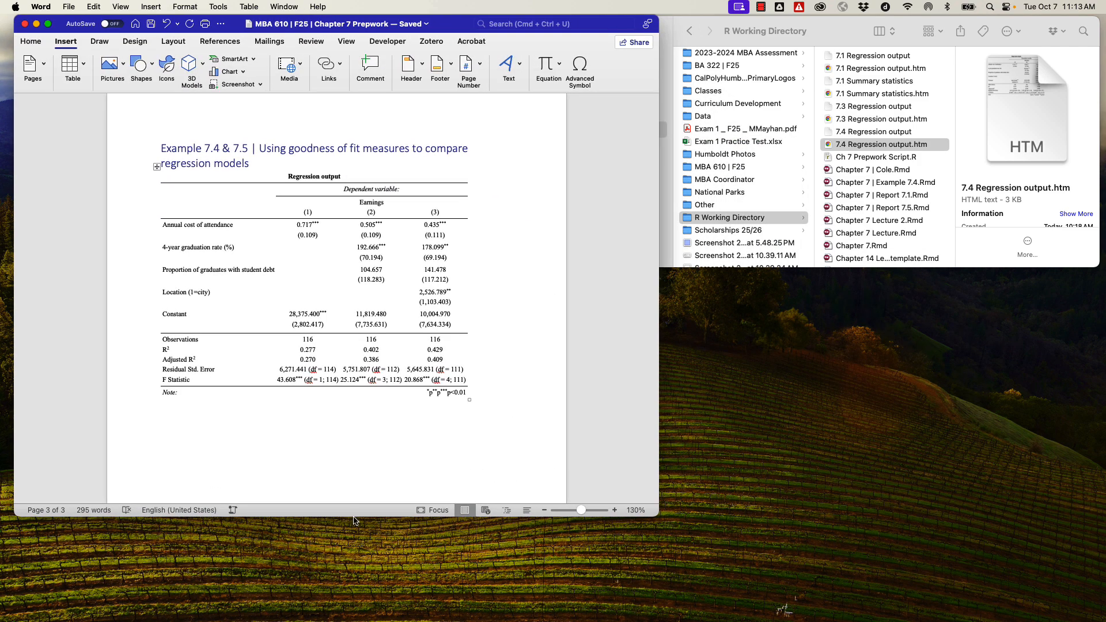
{"action": "mouse_move", "coordinate": [352, 515]}
{"action": "left_mouse_down"}
{"action": "mouse_move", "coordinate": [351, 560]}
{"action": "mouse_move", "coordinate": [342, 514]}
{"action": "left_mouse_up"}
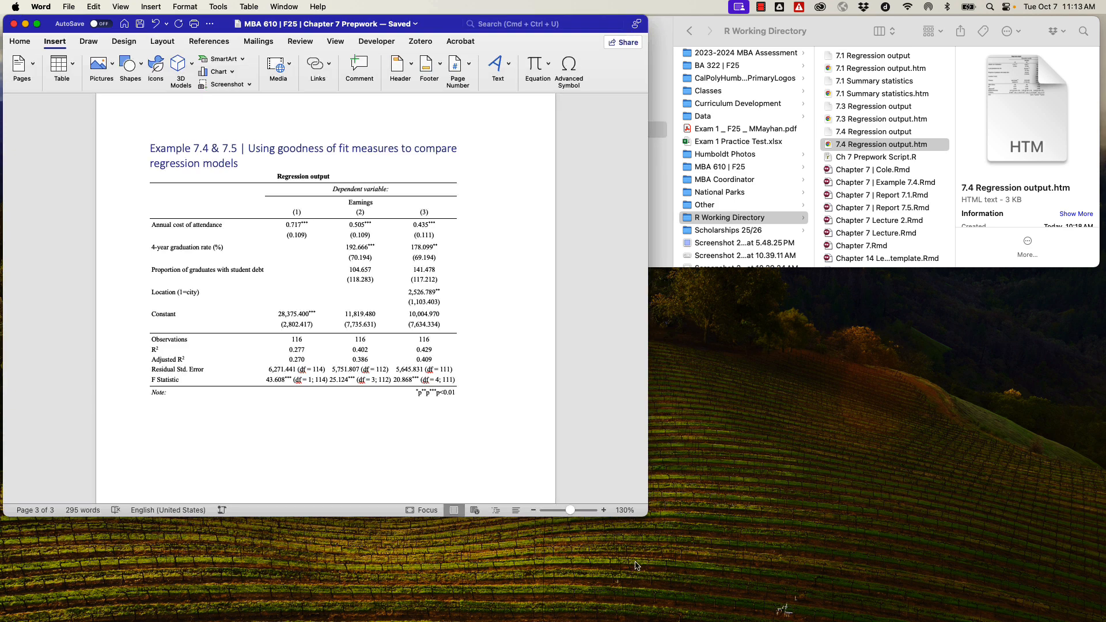
{"action": "left_click_drag", "start_coordinate": [652, 558], "coordinate": [671, 621]}
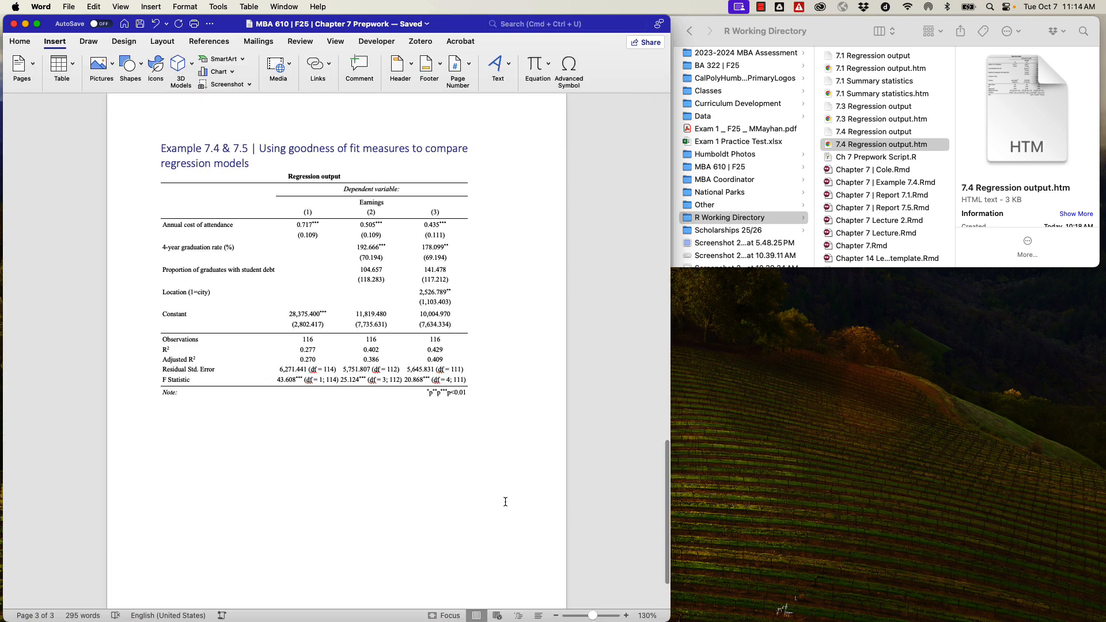
{"action": "scroll", "coordinate": [506, 501], "scroll_direction": "down", "scroll_amount": 4}
{"action": "scroll", "coordinate": [505, 502], "scroll_direction": "up", "scroll_amount": 5}
{"action": "scroll", "coordinate": [506, 501], "scroll_direction": "up", "scroll_amount": 15}
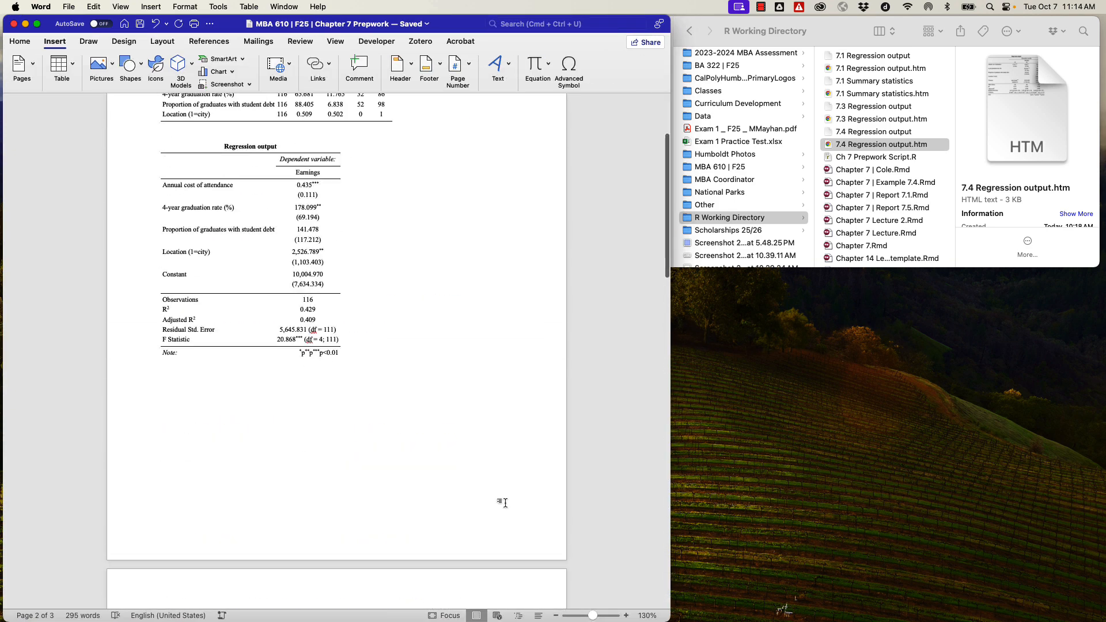